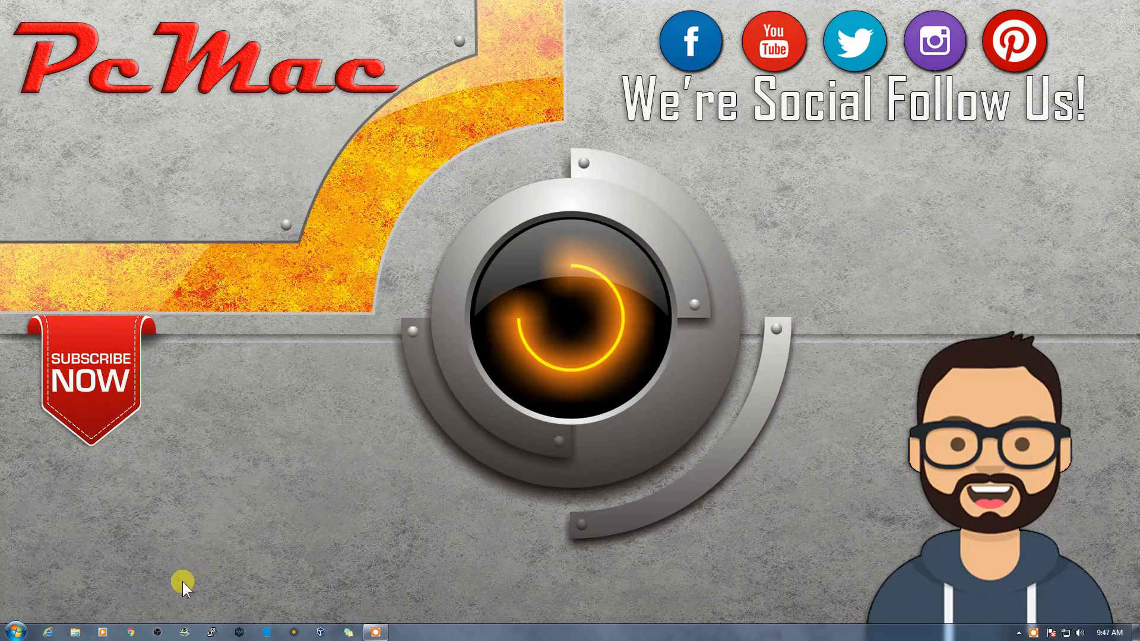
Step: Open the Pulpstone OpenWrt website in Chrome and scroll to the 18.06.1 firmware downloads table
click(131, 632)
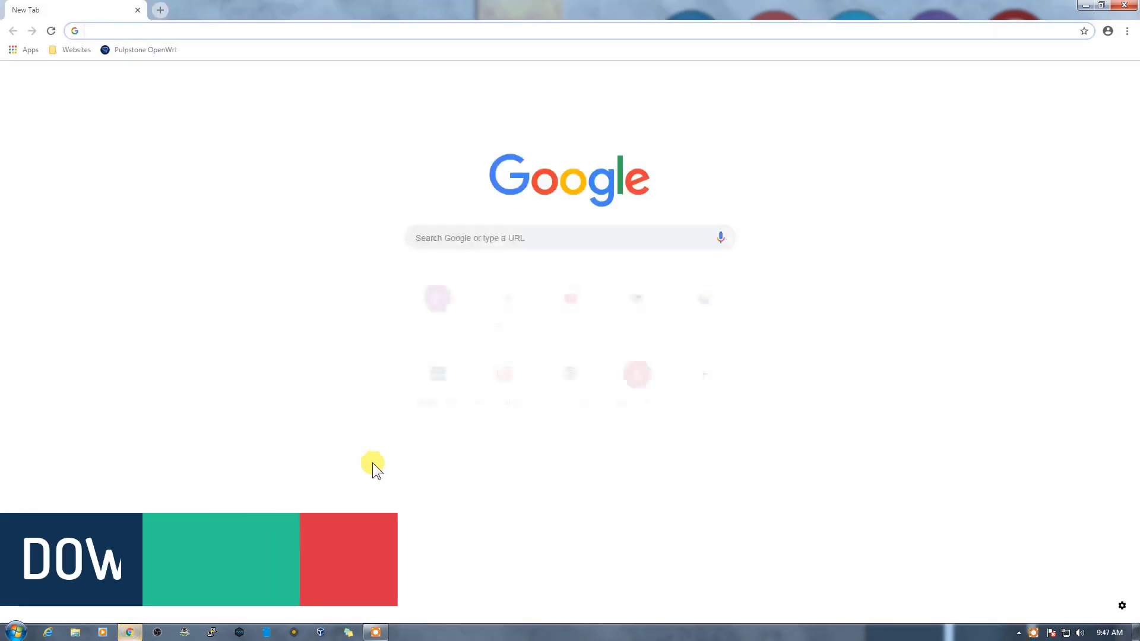
click(148, 52)
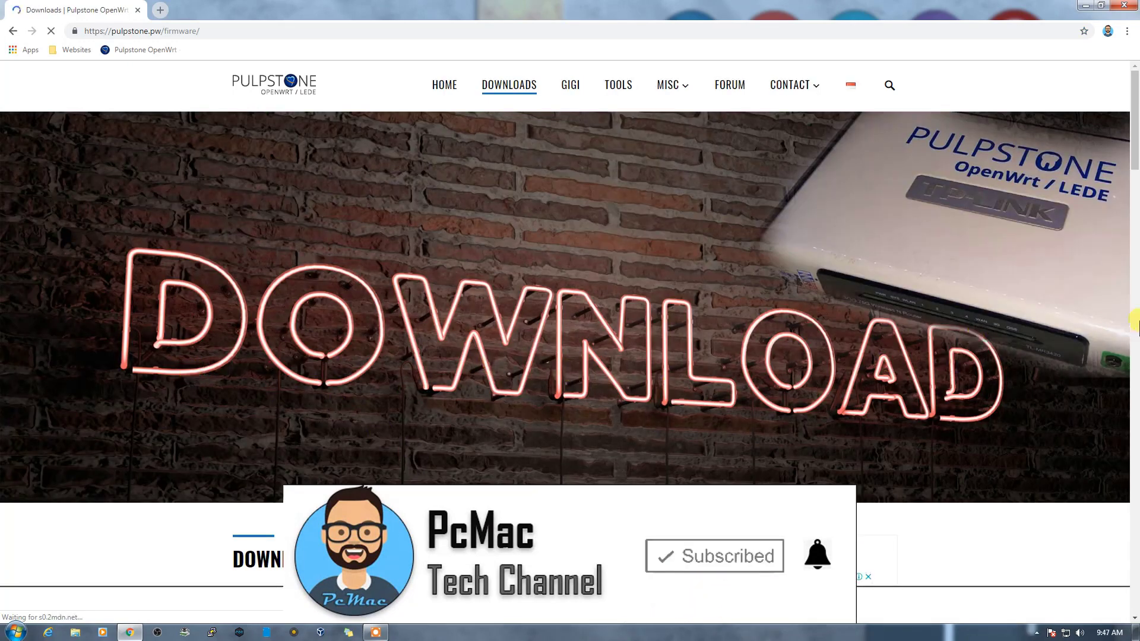
scroll(797, 309, down, 7)
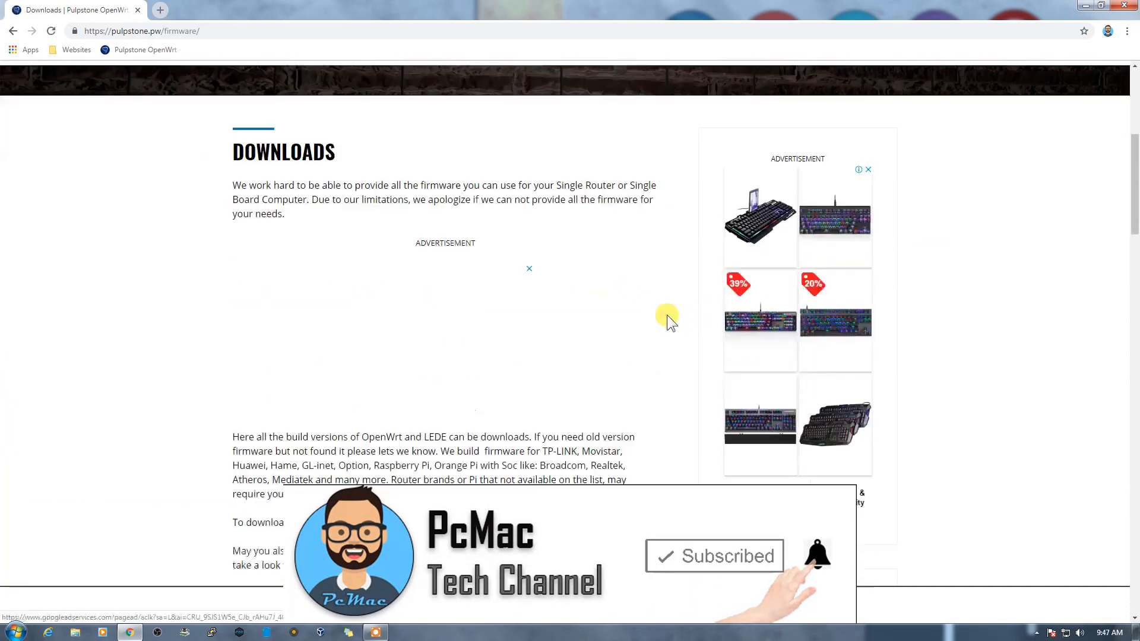
scroll(656, 317, down, 5)
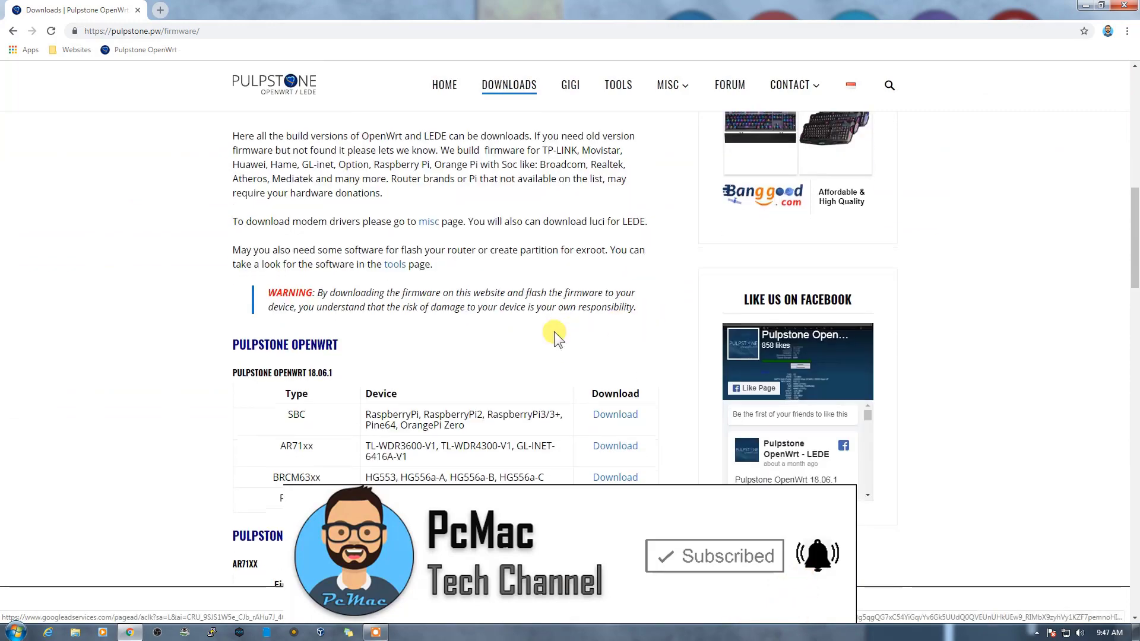
scroll(554, 331, down, 1)
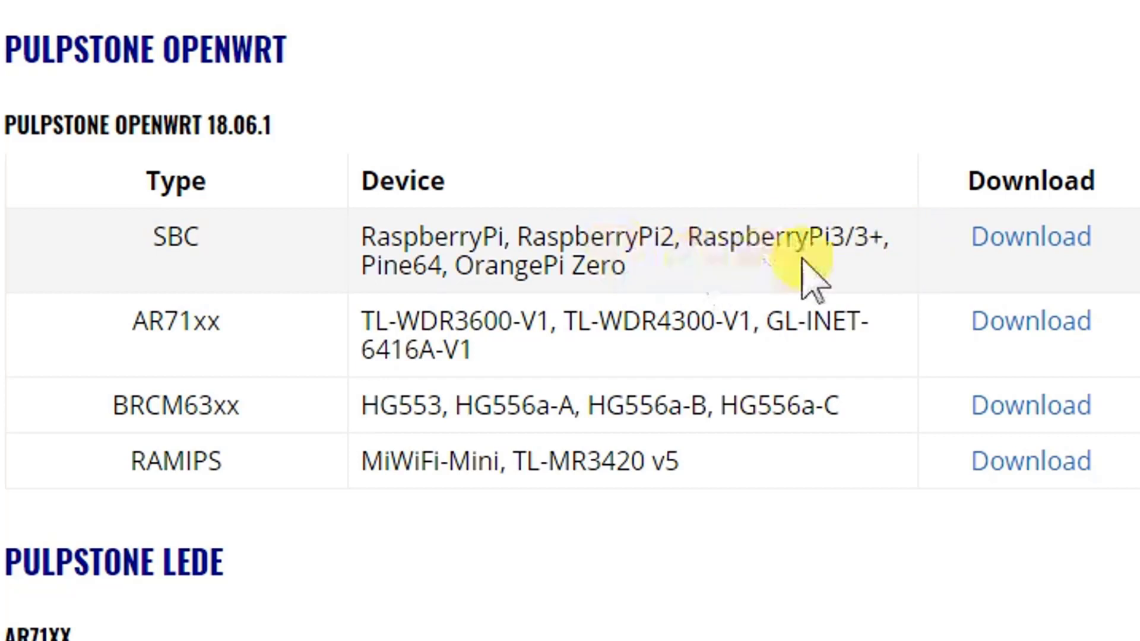
Step: Download the bcm2710-rpi-3-ext4-sysupgrade.img image from the Raspberry Pi SBC firmware list
click(1017, 237)
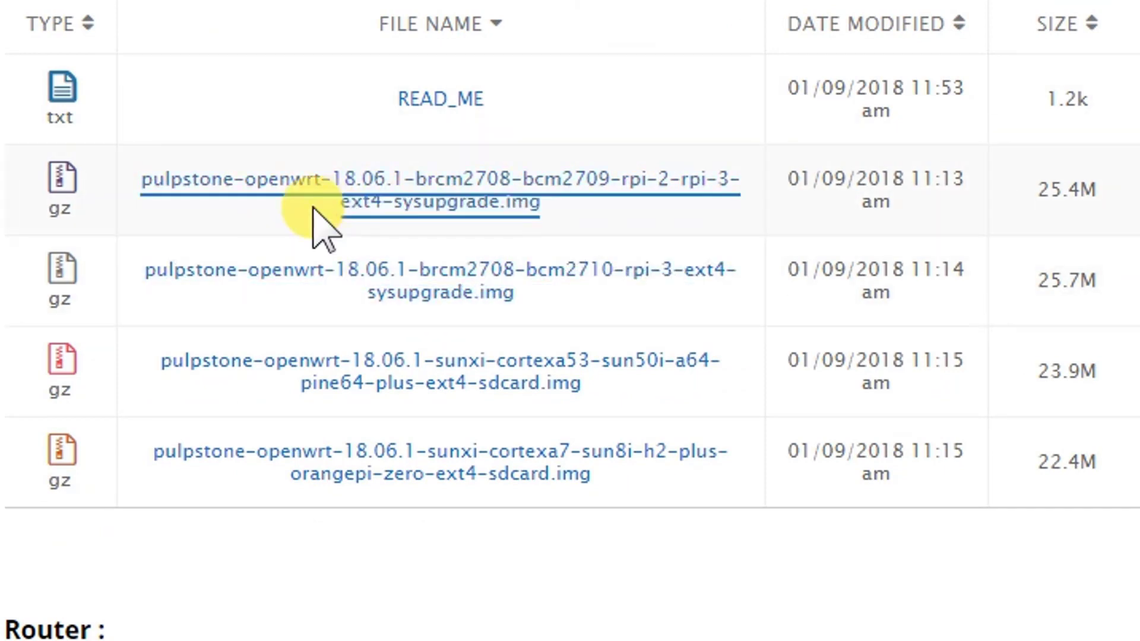
click(264, 189)
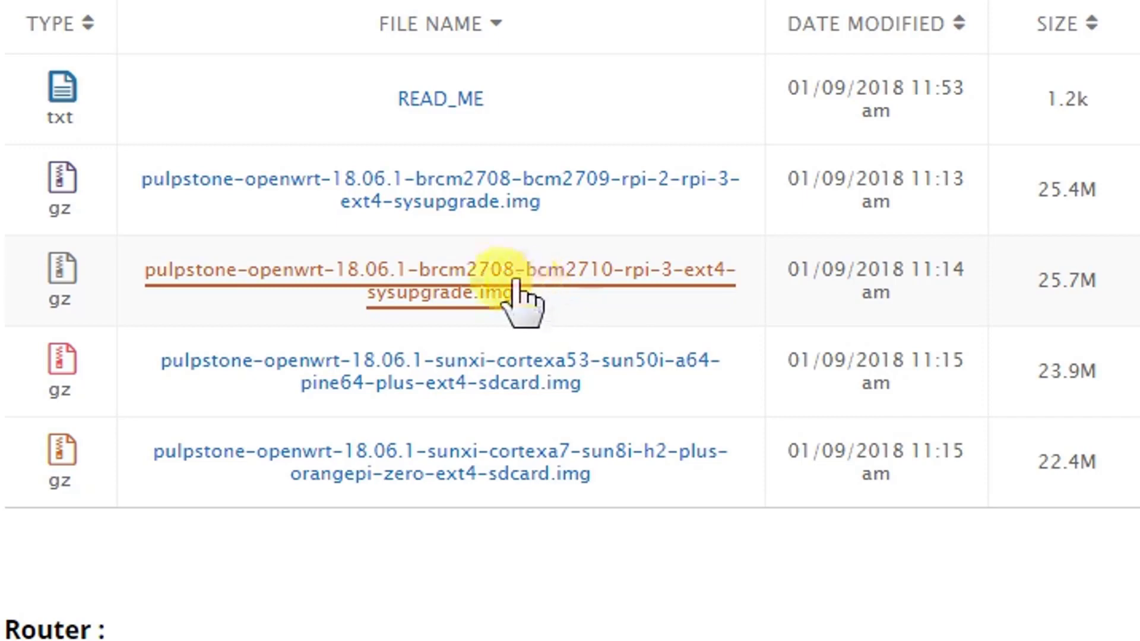
click(474, 282)
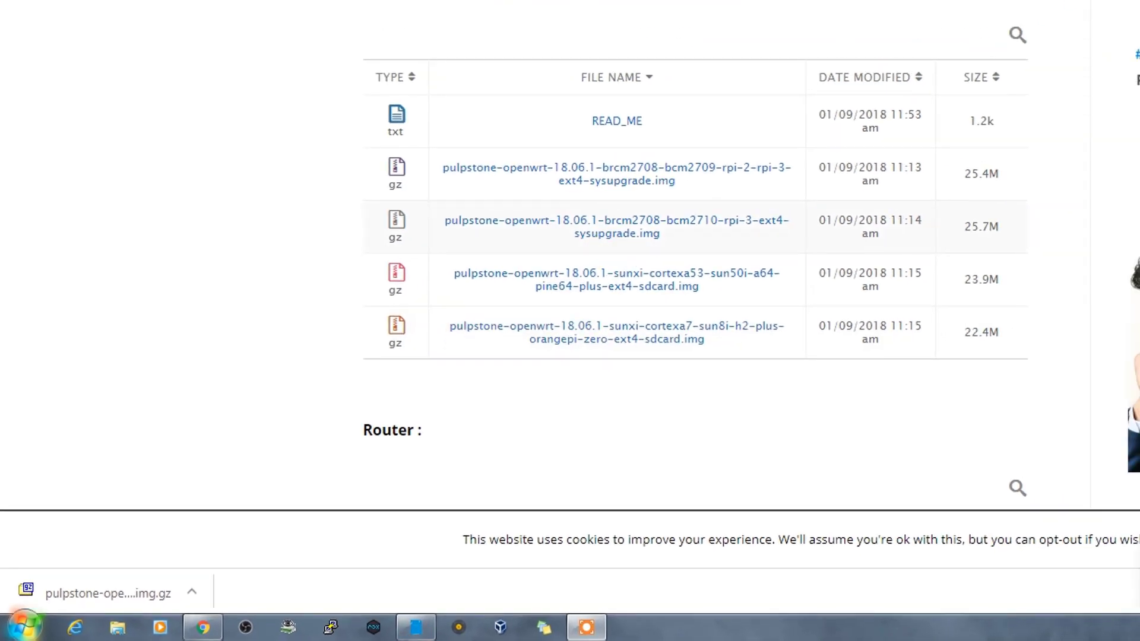
click(416, 628)
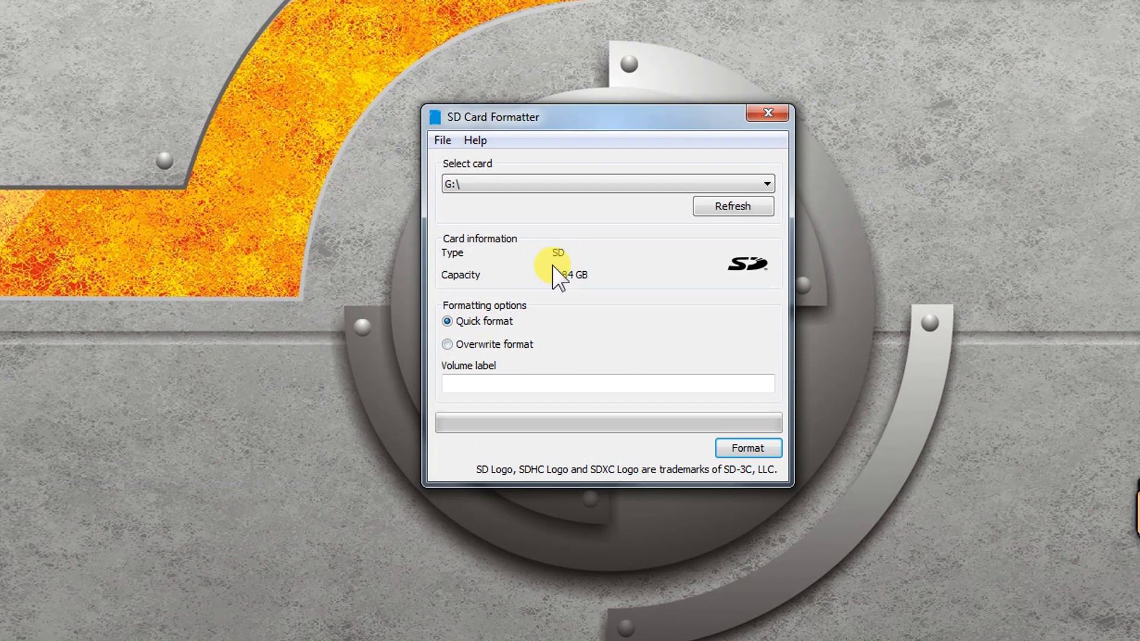
Step: Quick-format the 1.84 GB G:\ card, confirm erasing its data, and close the formatter
click(743, 448)
click(633, 353)
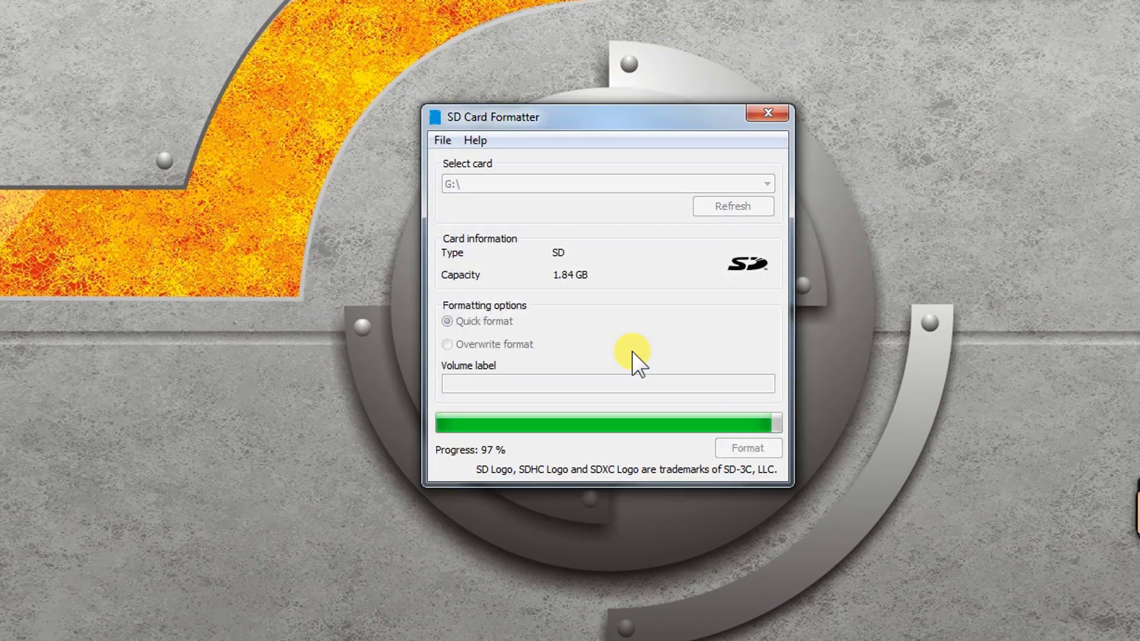
click(703, 389)
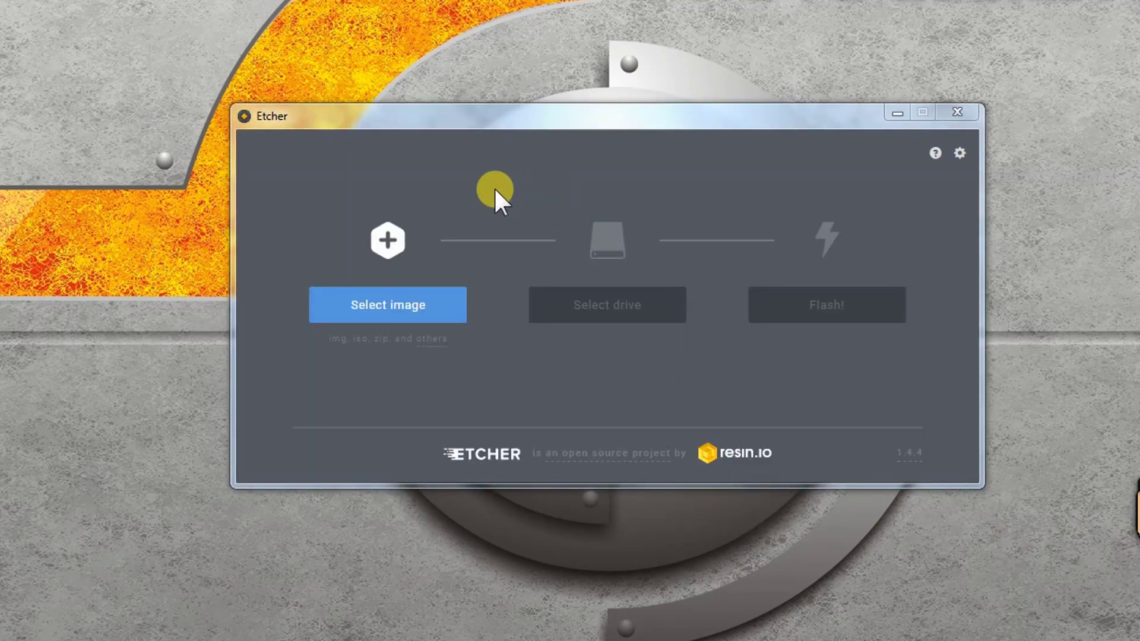
Step: Load the downloaded Pulpstone .img.gz image from Downloads into Etcher
click(400, 310)
click(325, 276)
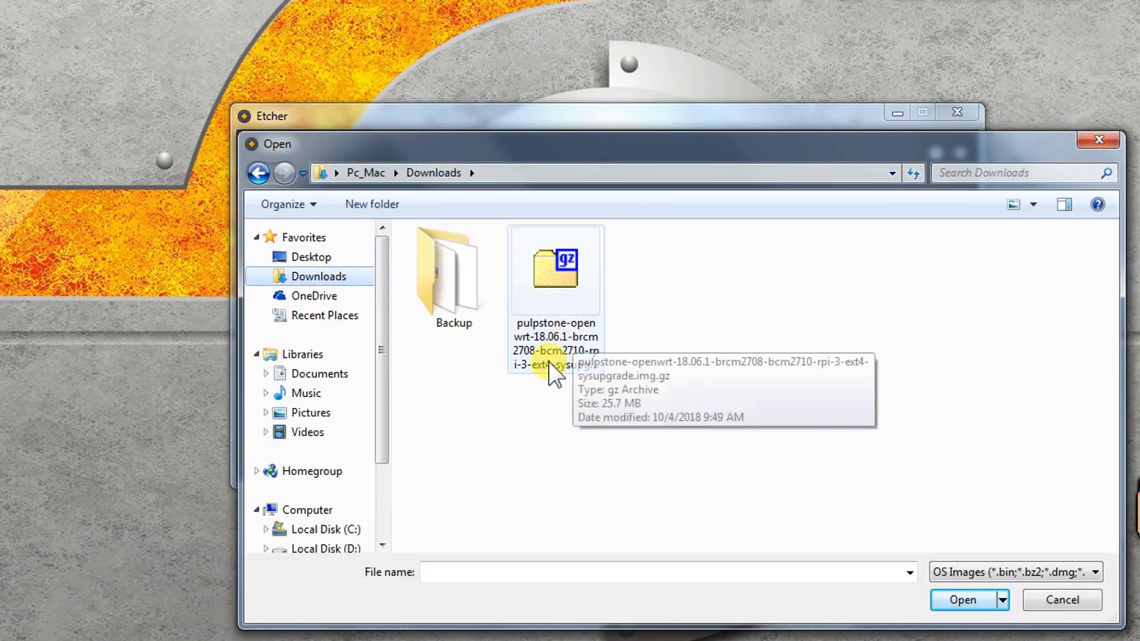
click(552, 321)
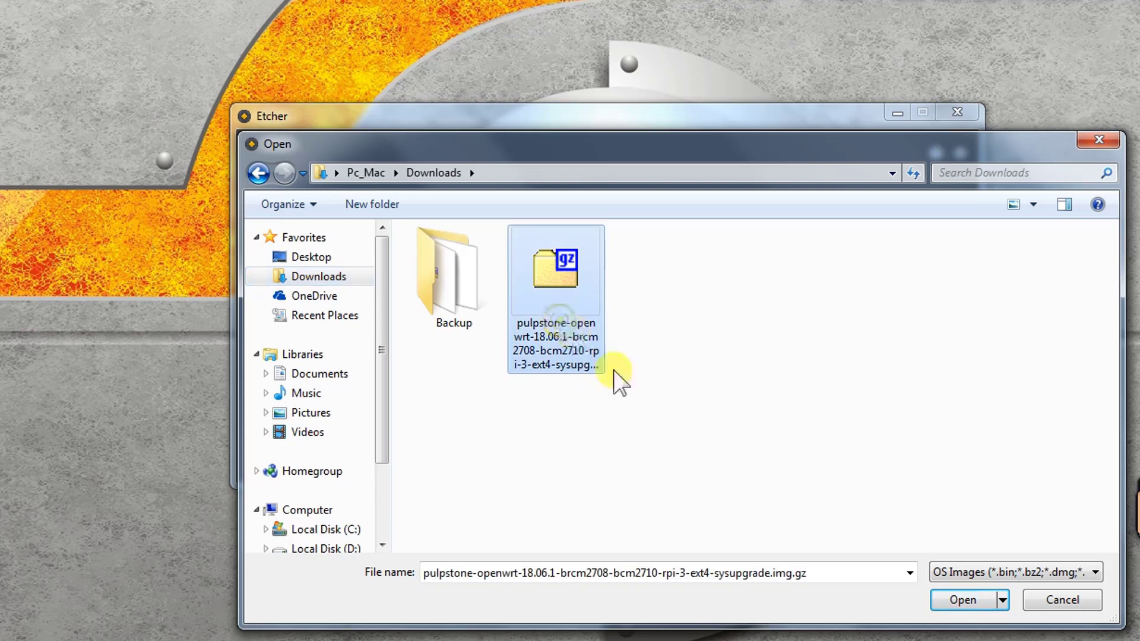
click(962, 601)
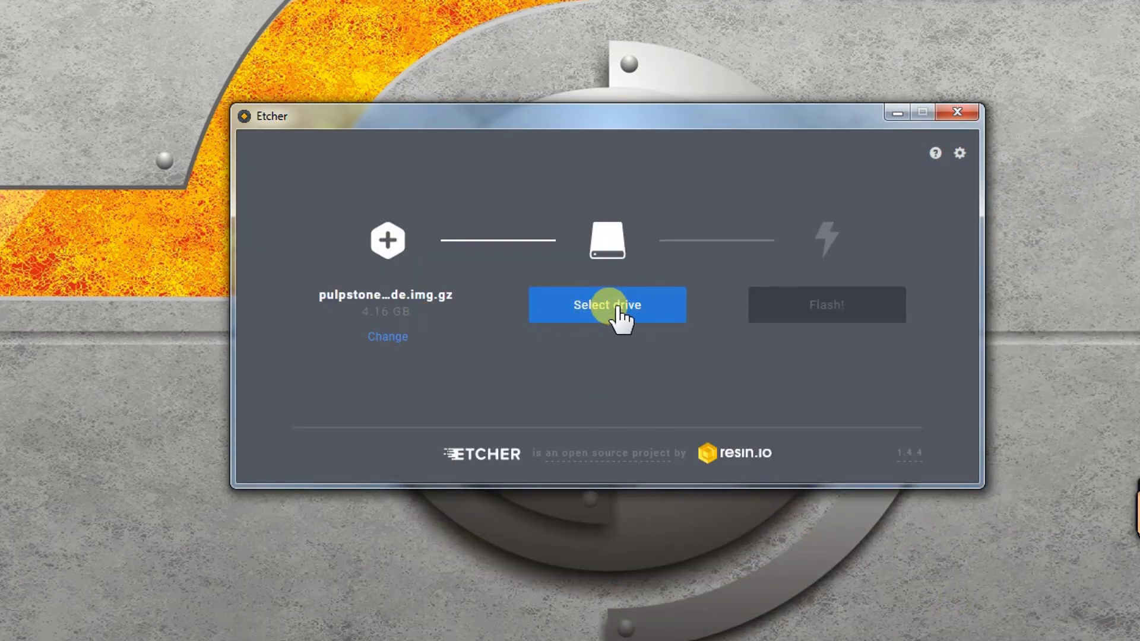
Step: Target the 1.98 GB Mass Storage USB Device and flash the image to it
click(616, 307)
click(551, 317)
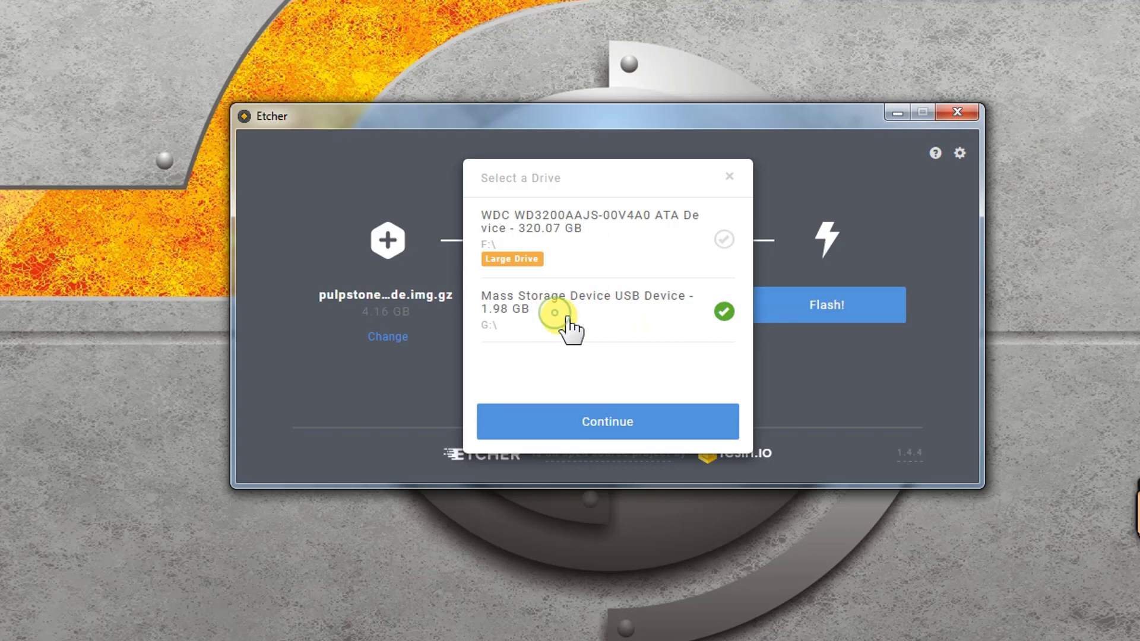
click(582, 430)
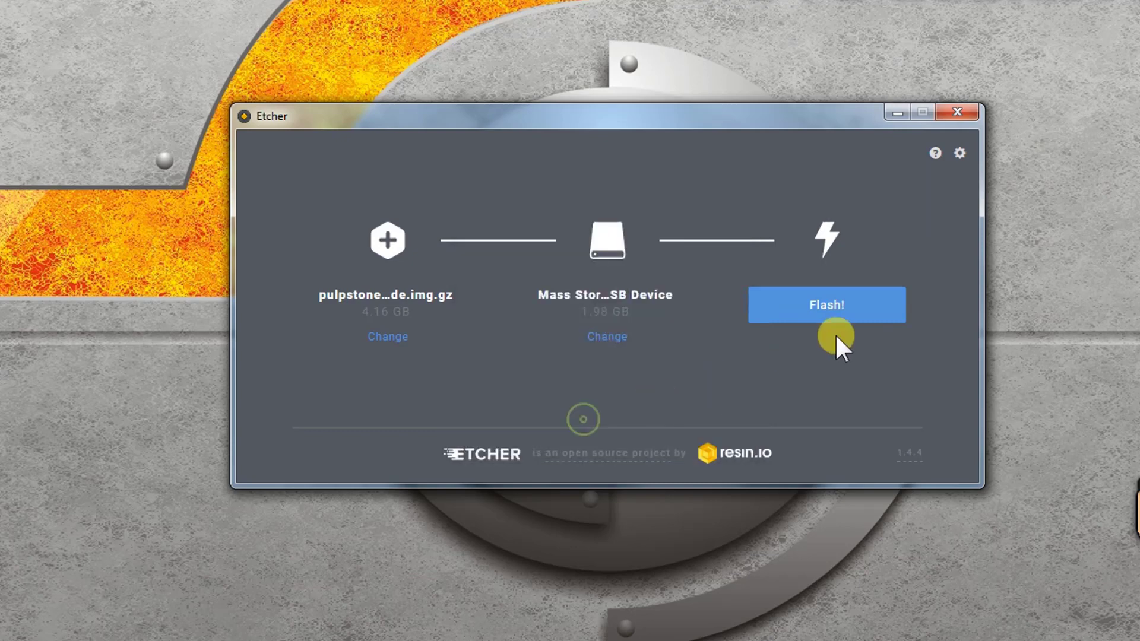
click(843, 313)
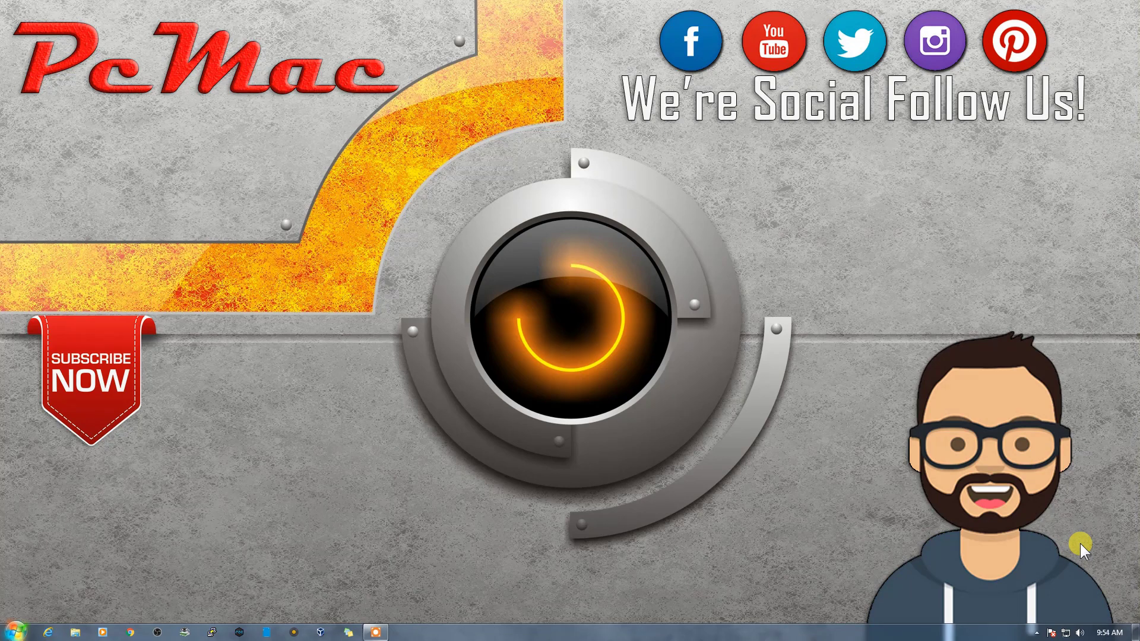
Step: Scan the network in Wireless Network Watcher to find the Pulpstone Pi at 192.168.1.1
click(184, 632)
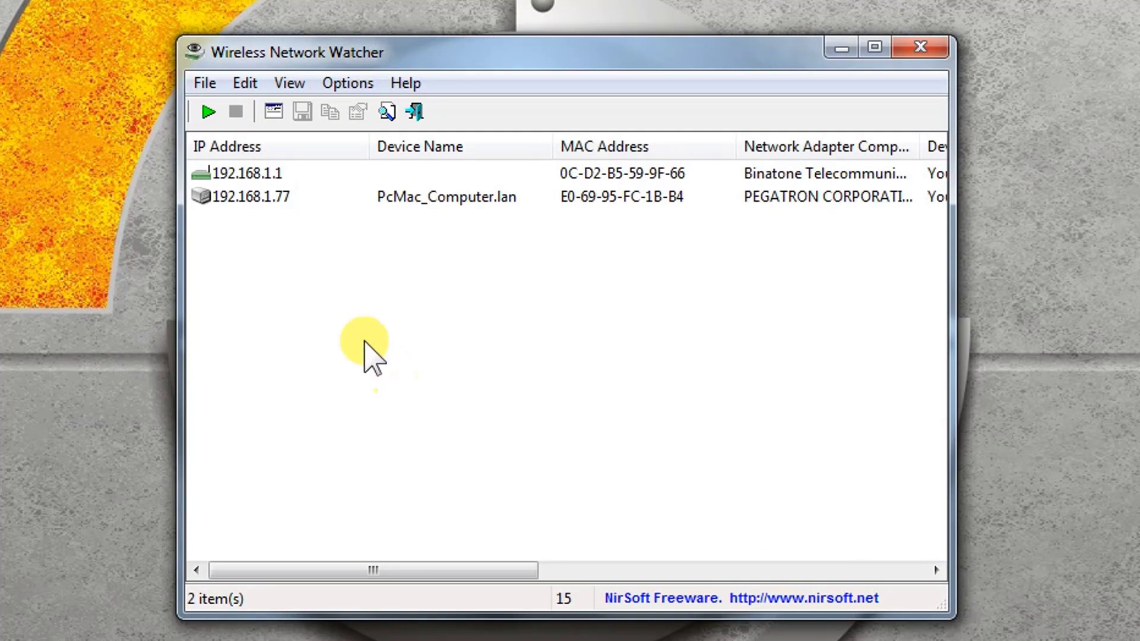
click(214, 118)
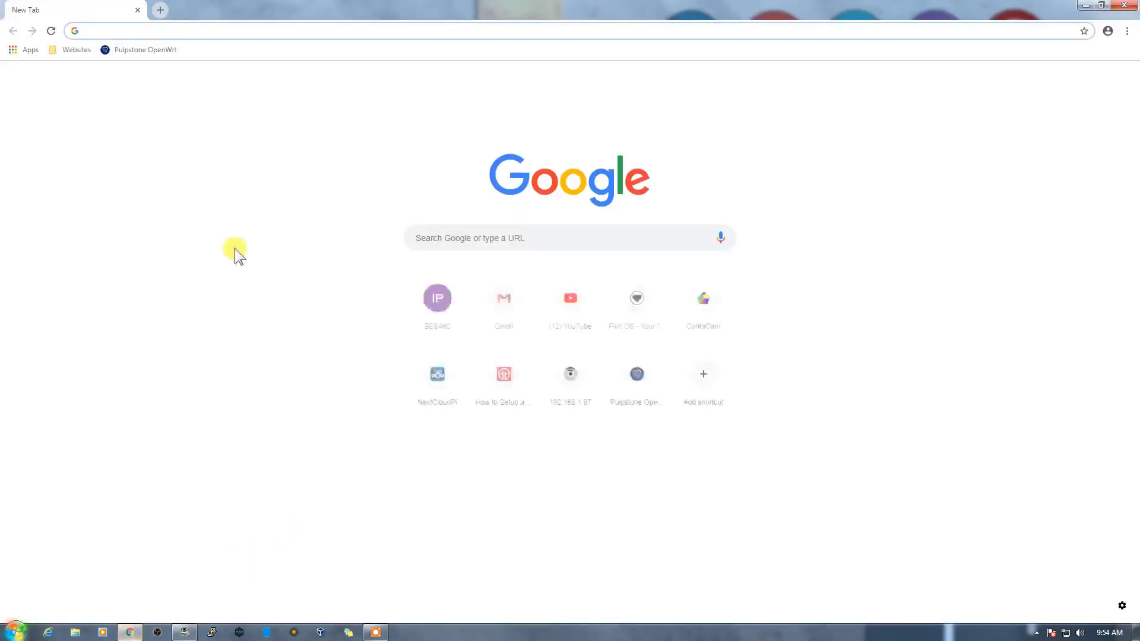
Step: Browse to 192.168.1.1 in Chrome and submit the LuCI administrator login
text(1)
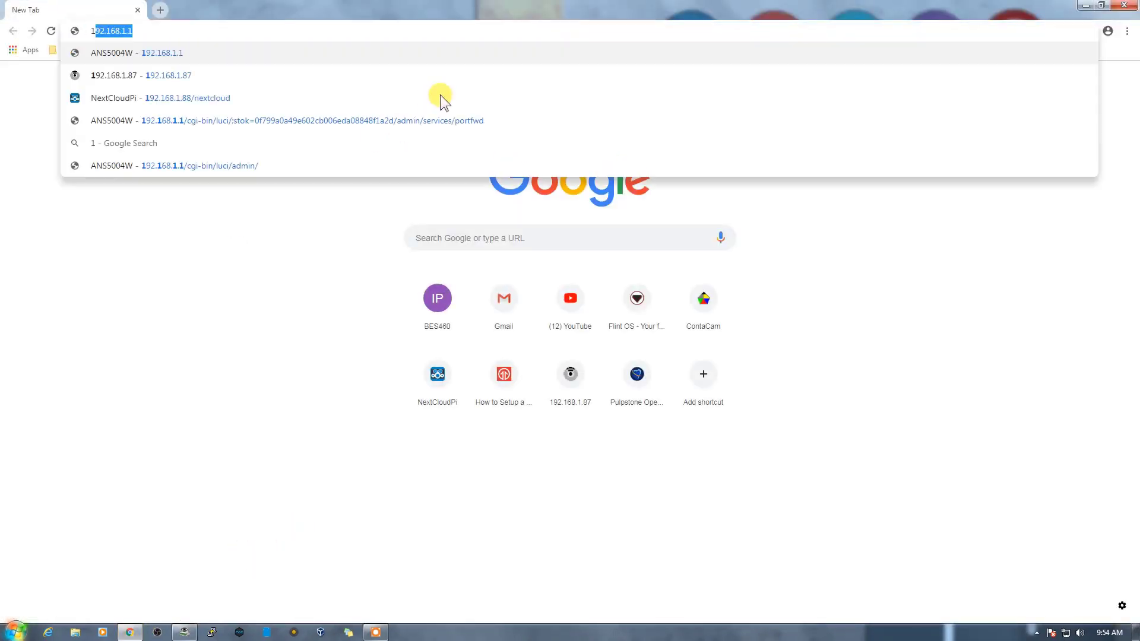
text(92.168.1.1)
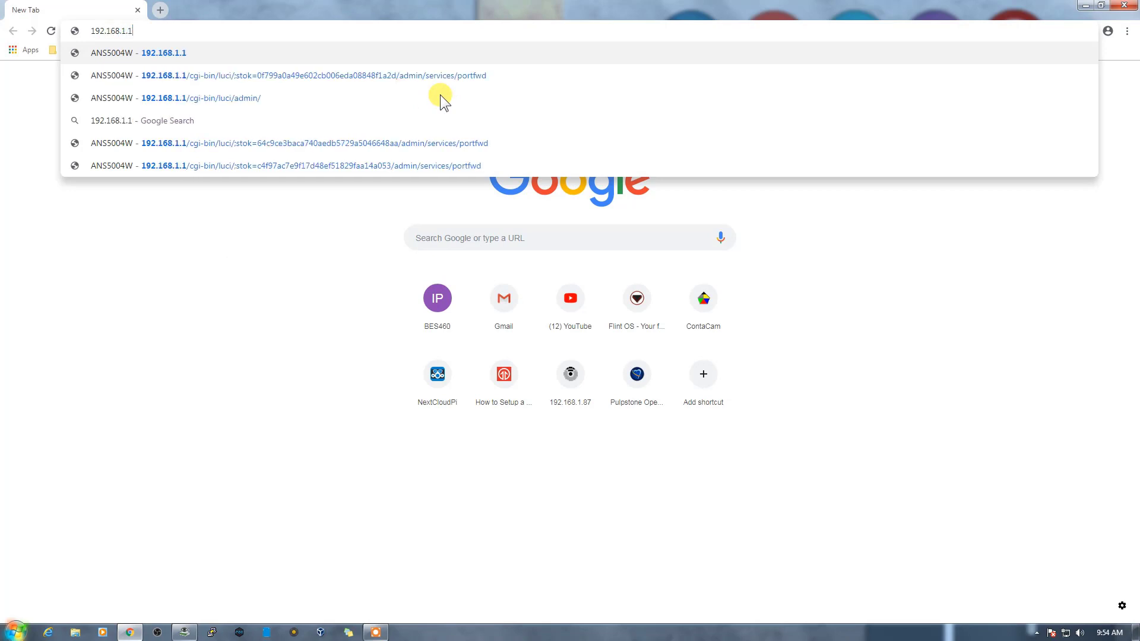
key(Return)
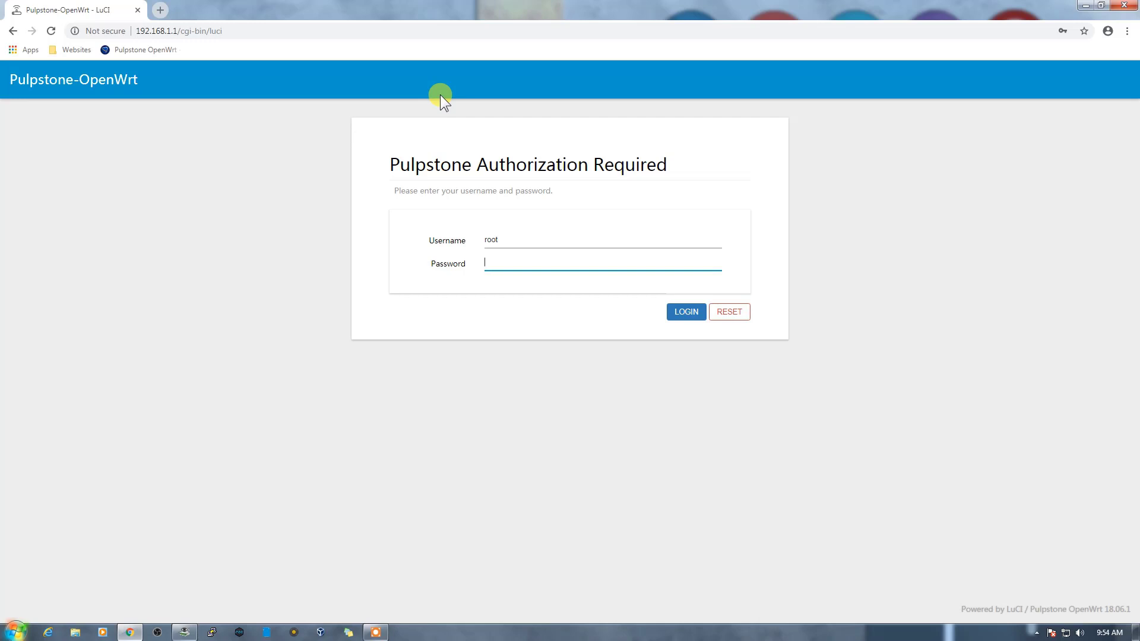
text(root)
click(678, 310)
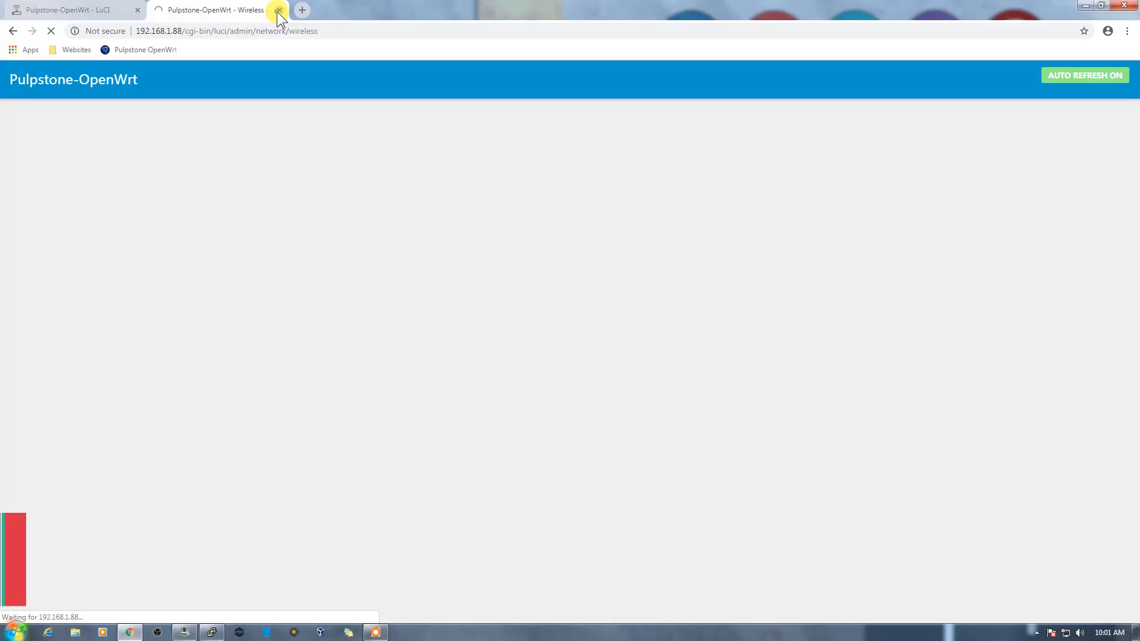
click(281, 12)
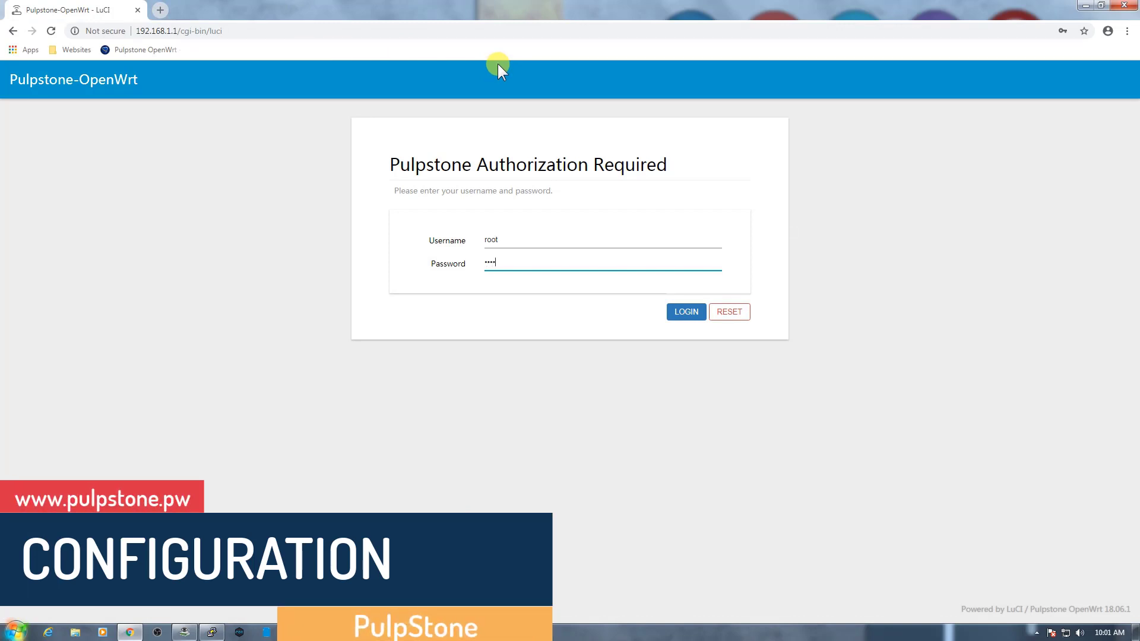
Step: Retry the login, then reload the LuCI login page at 192.168.1.1
key(Return)
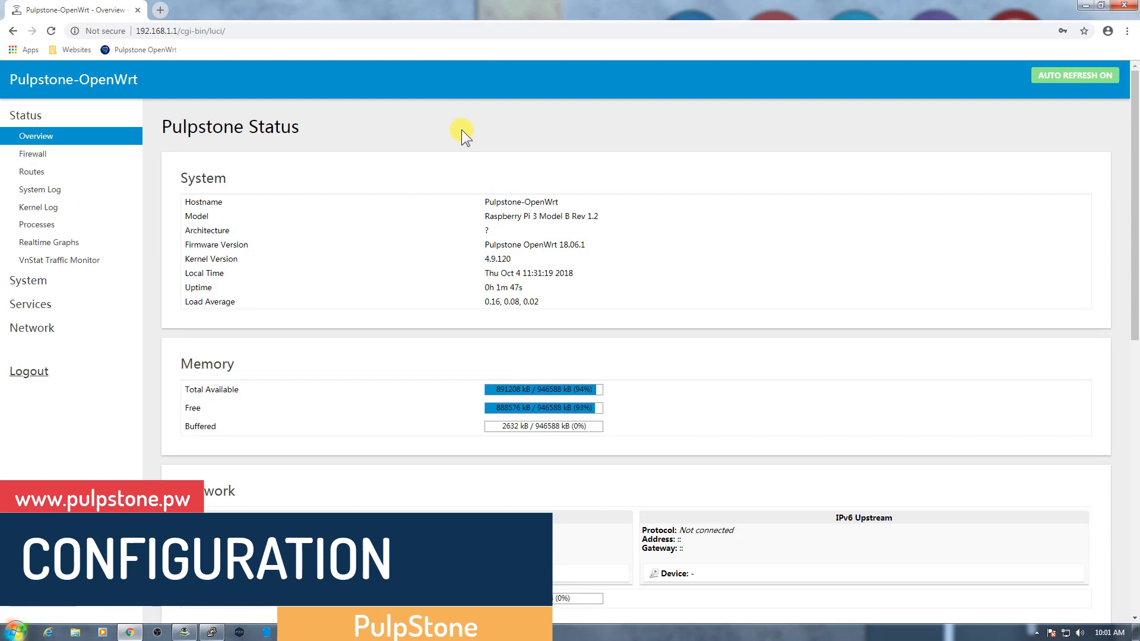
scroll(614, 229, down, 2)
scroll(613, 229, up, 2)
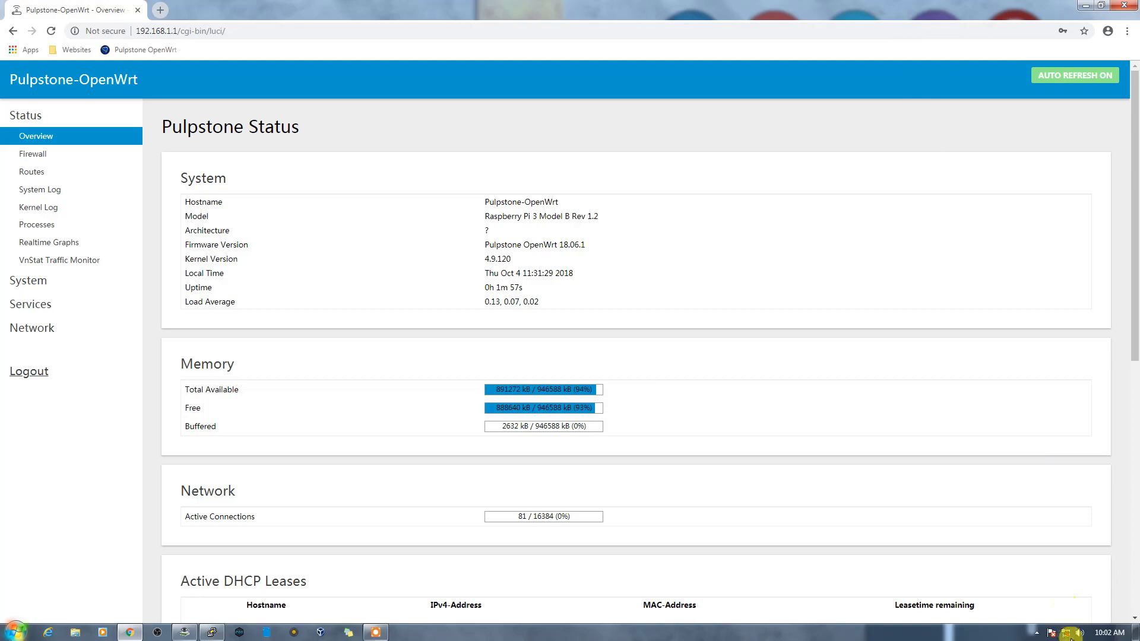
mouse_move(1067, 635)
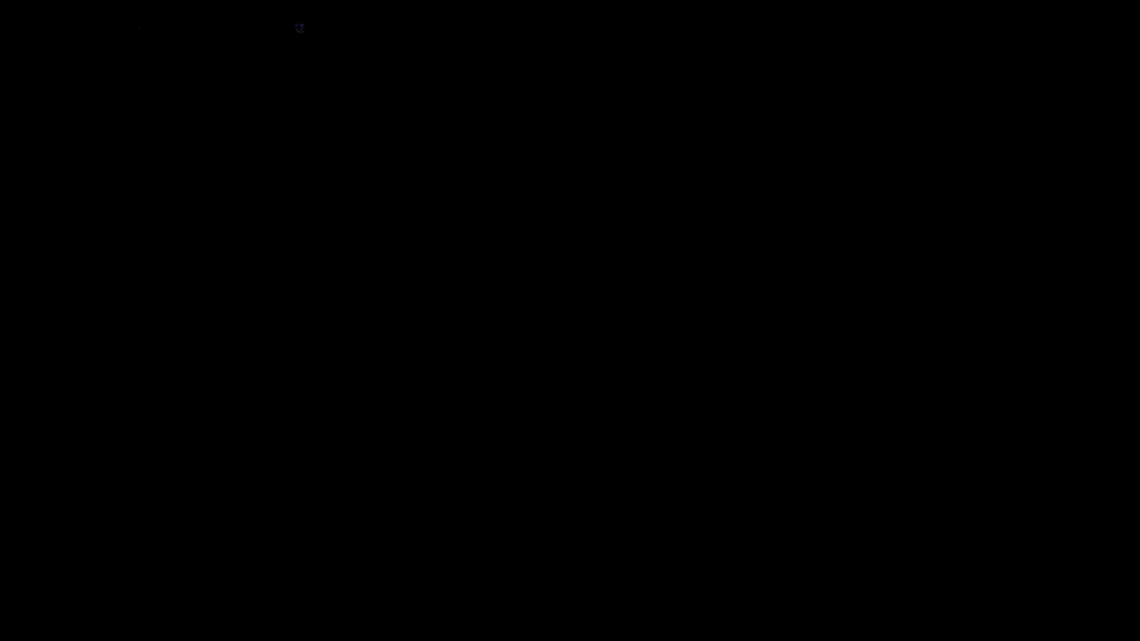
click(300, 28)
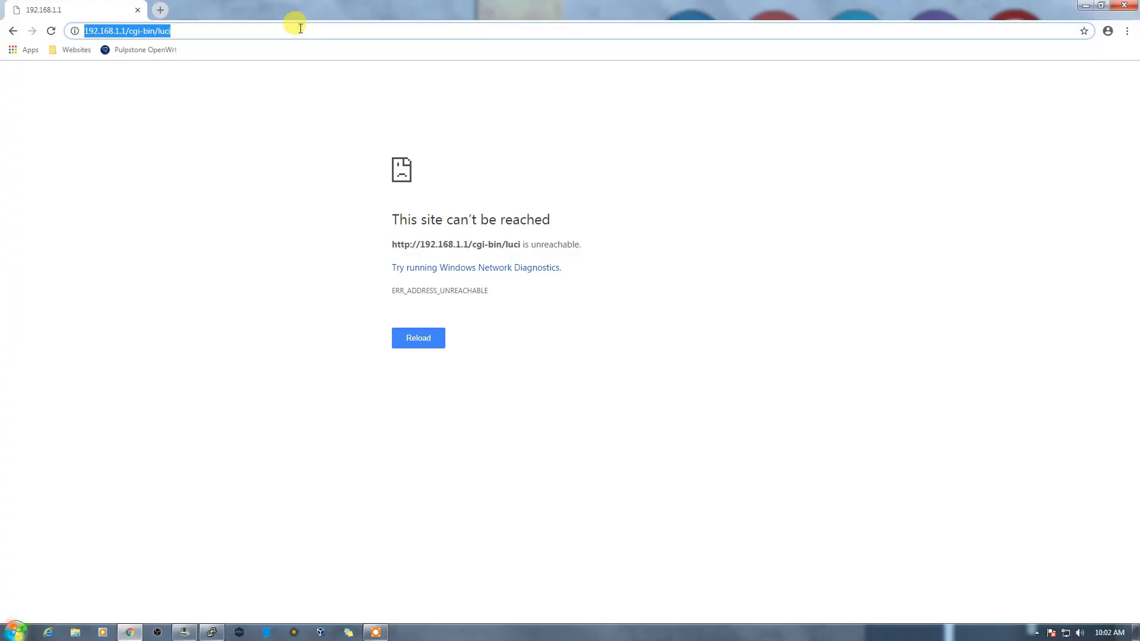
key(Return)
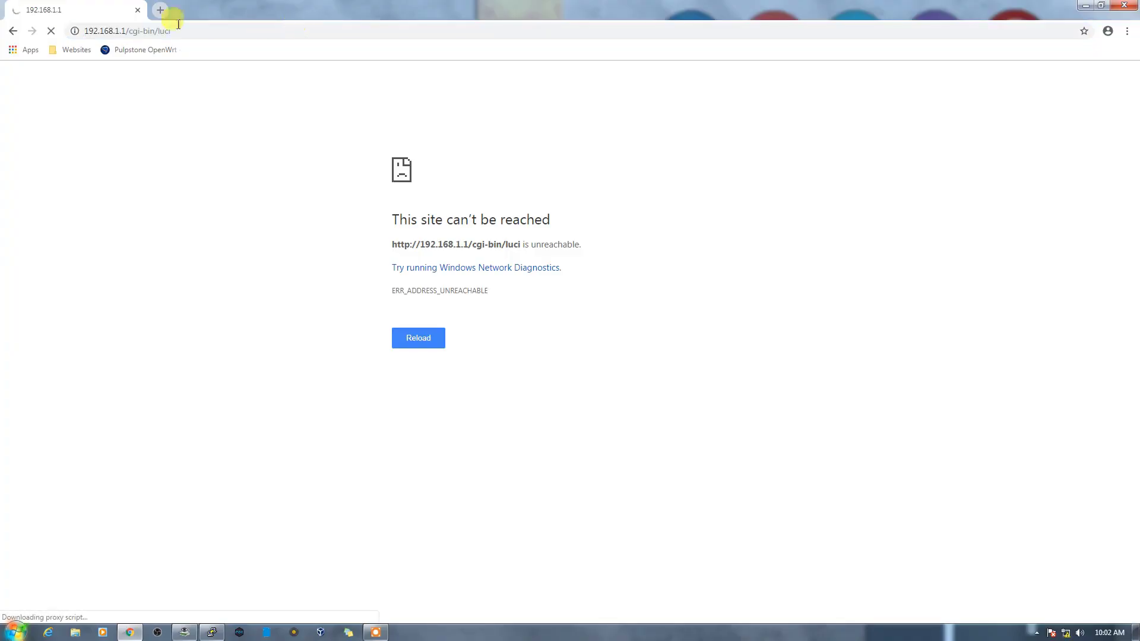
Step: Enter the root password and log in to reach the Status overview
drag(126, 30, 274, 23)
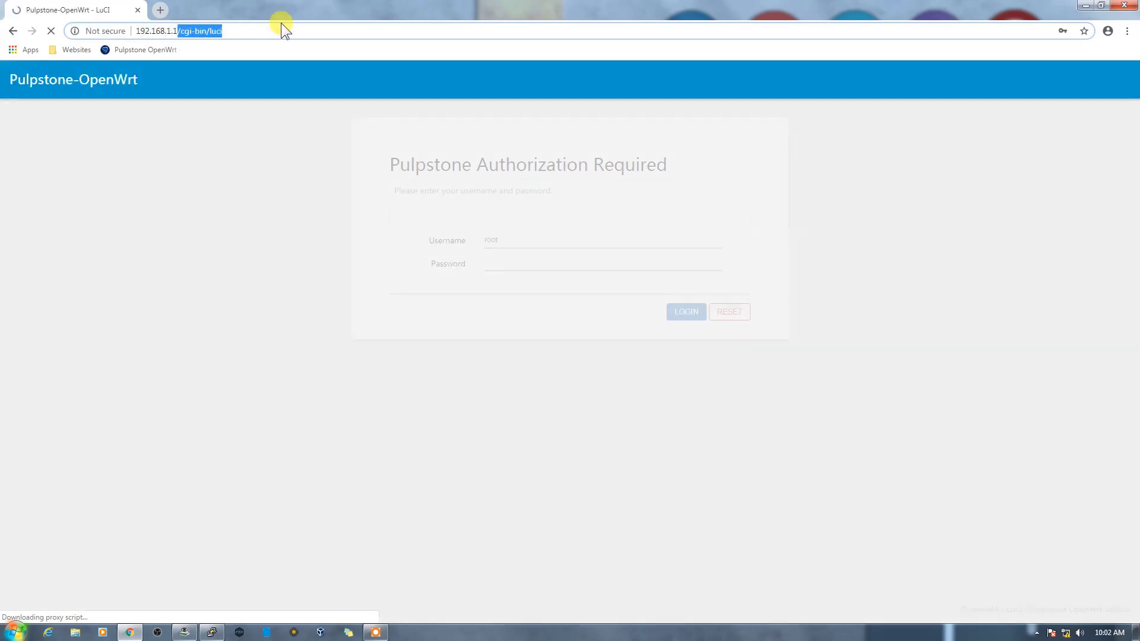
click(485, 262)
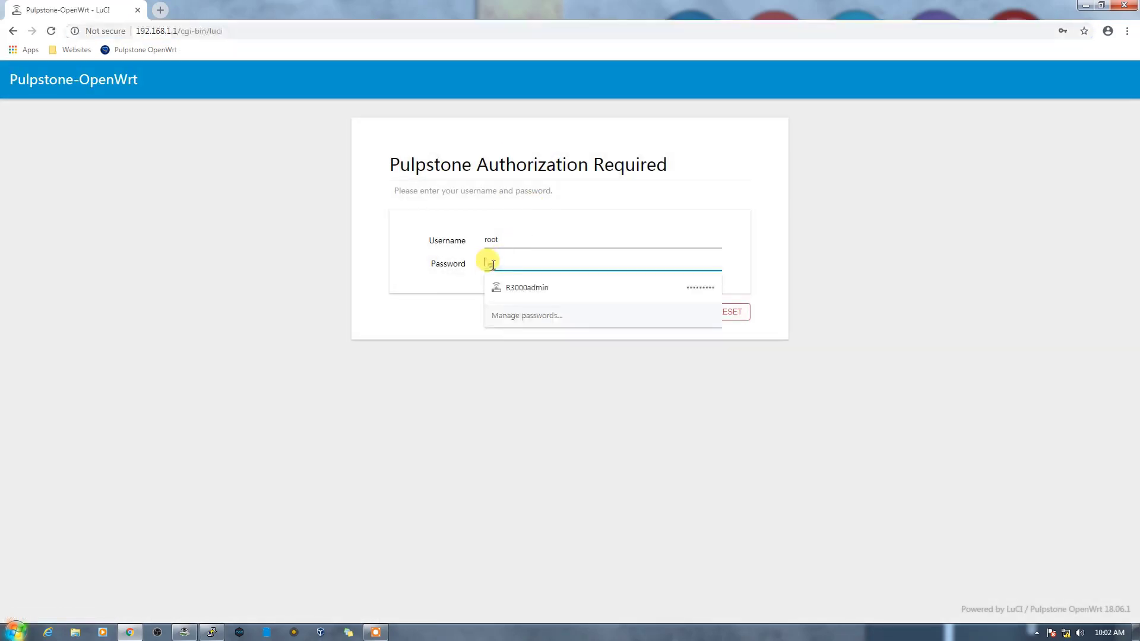
key(Return)
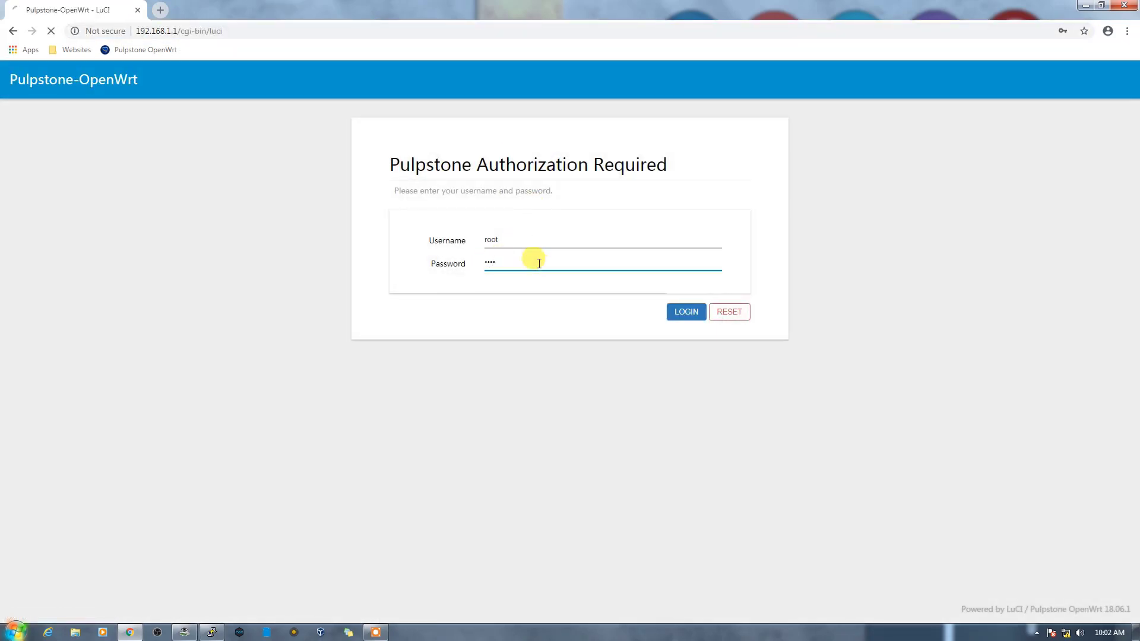
click(28, 327)
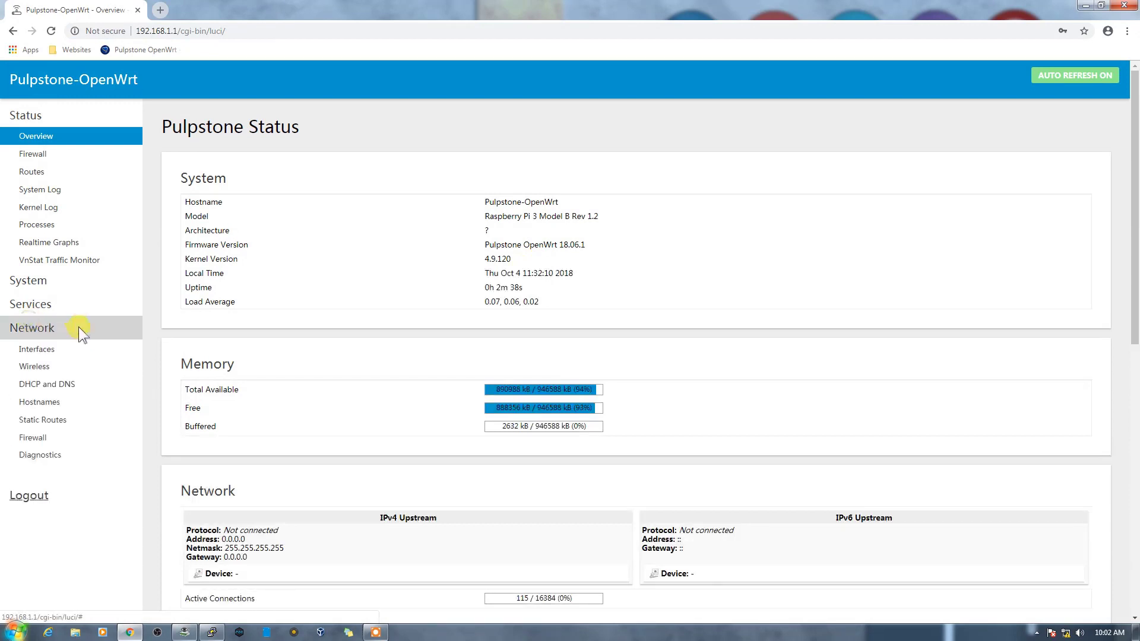
Step: Switch the LAN interface to DHCP client with its DHCP server ignored, then save and apply
click(47, 352)
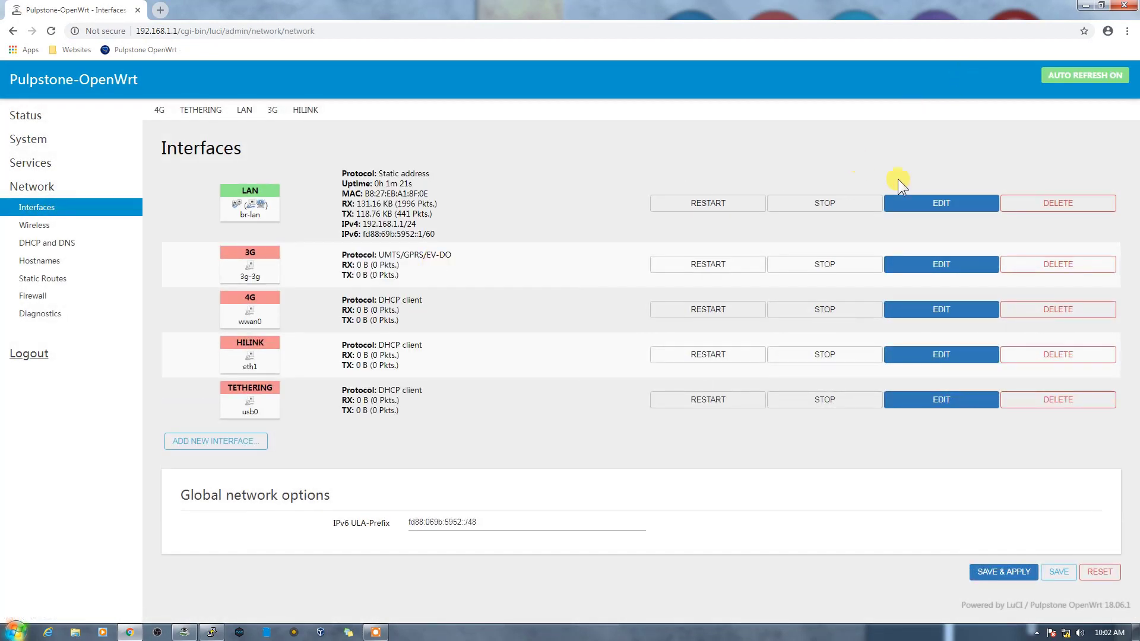
click(938, 203)
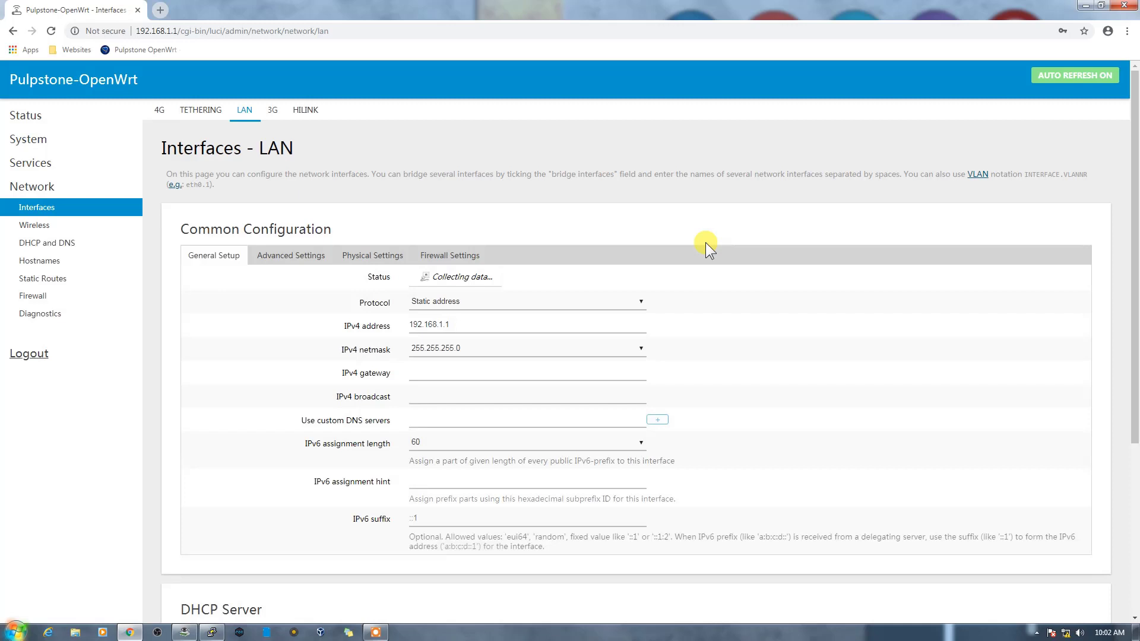
click(508, 351)
click(472, 376)
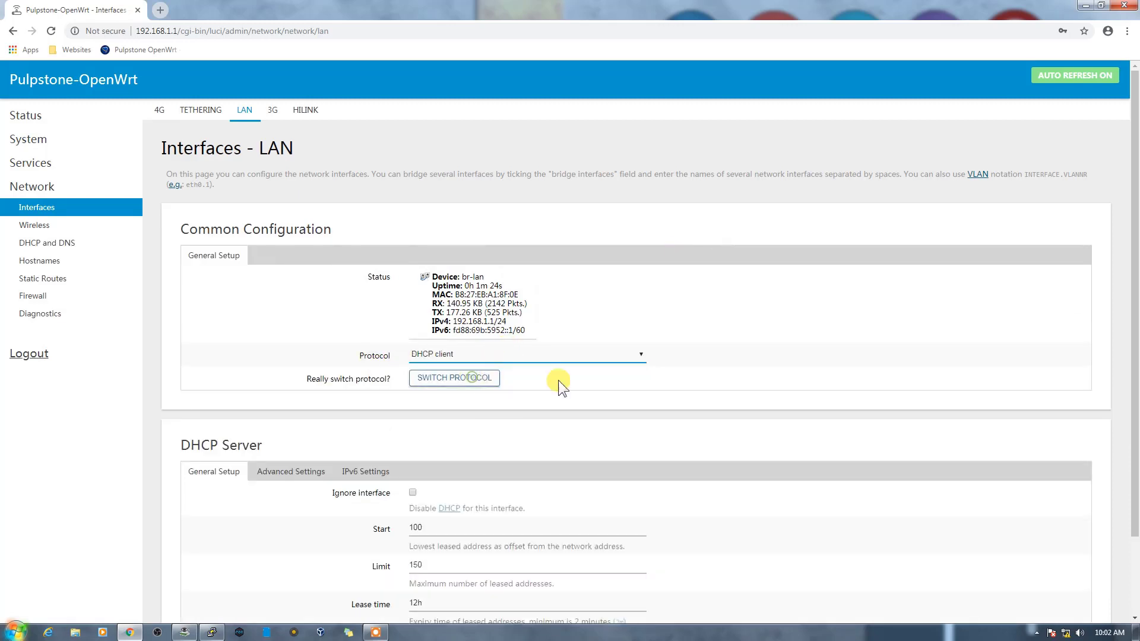
click(413, 493)
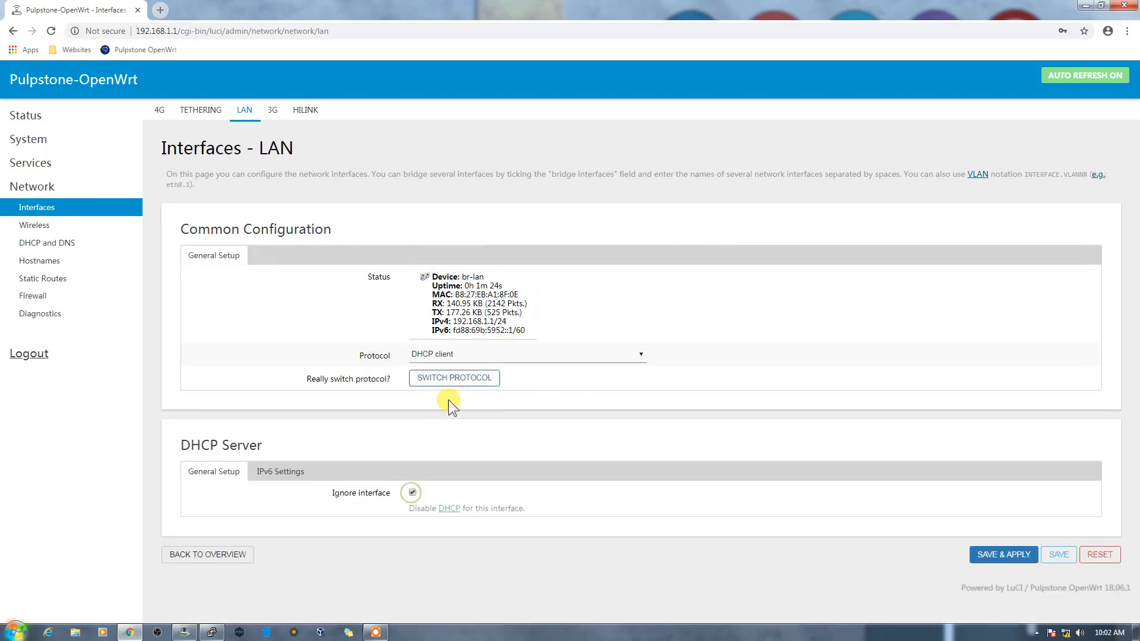
click(457, 382)
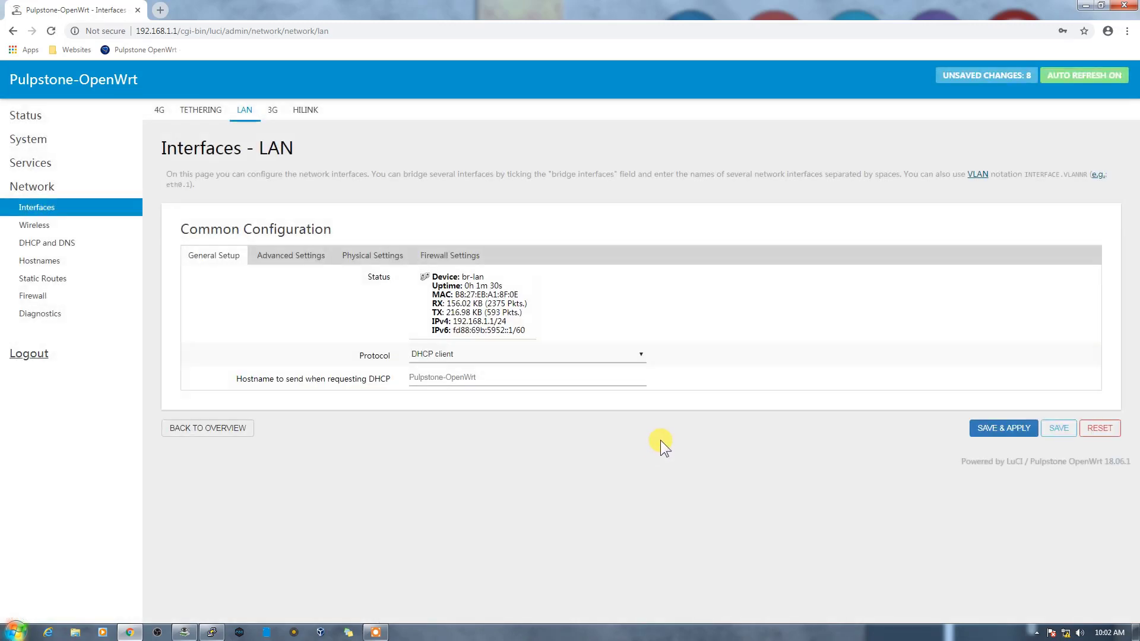
click(978, 433)
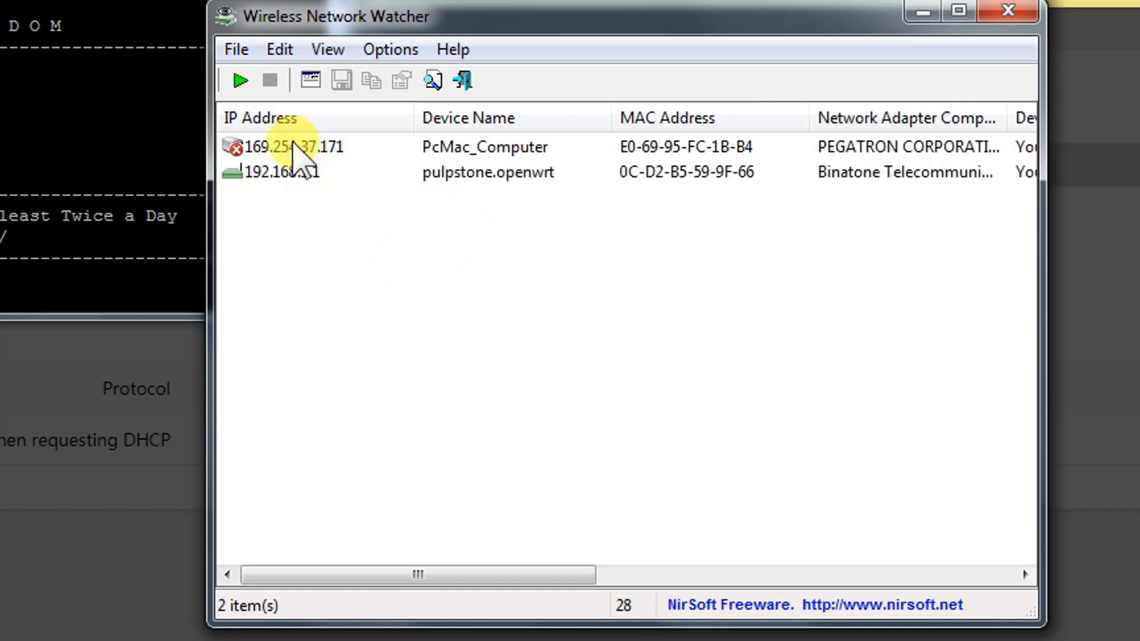
Step: Rescan to list the PC at 192.168.1.77 and the Pi at 192.168.1.88
click(240, 81)
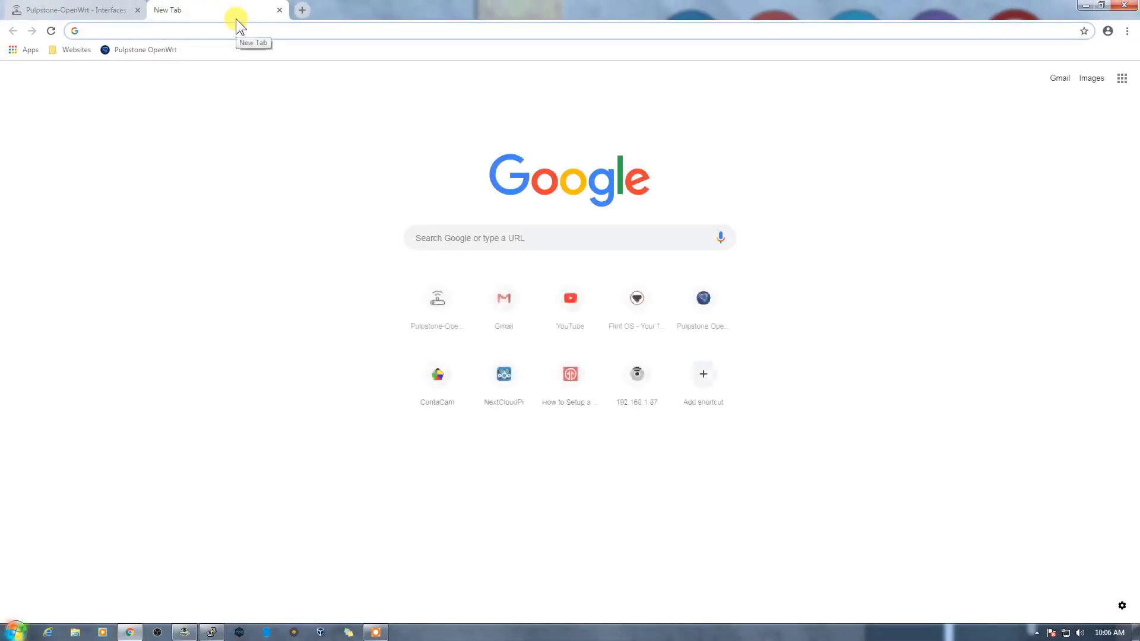
Step: Load 192.168.1.88 in Chrome and log in to LuCI as root
text(192.168.1.1)
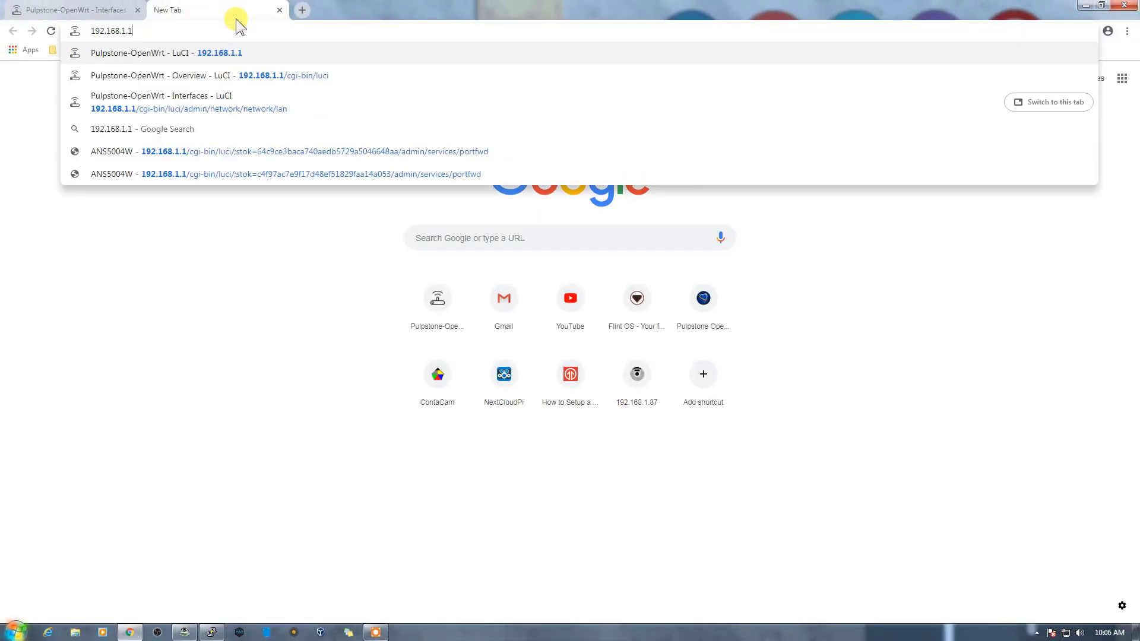
key(BackSpace)
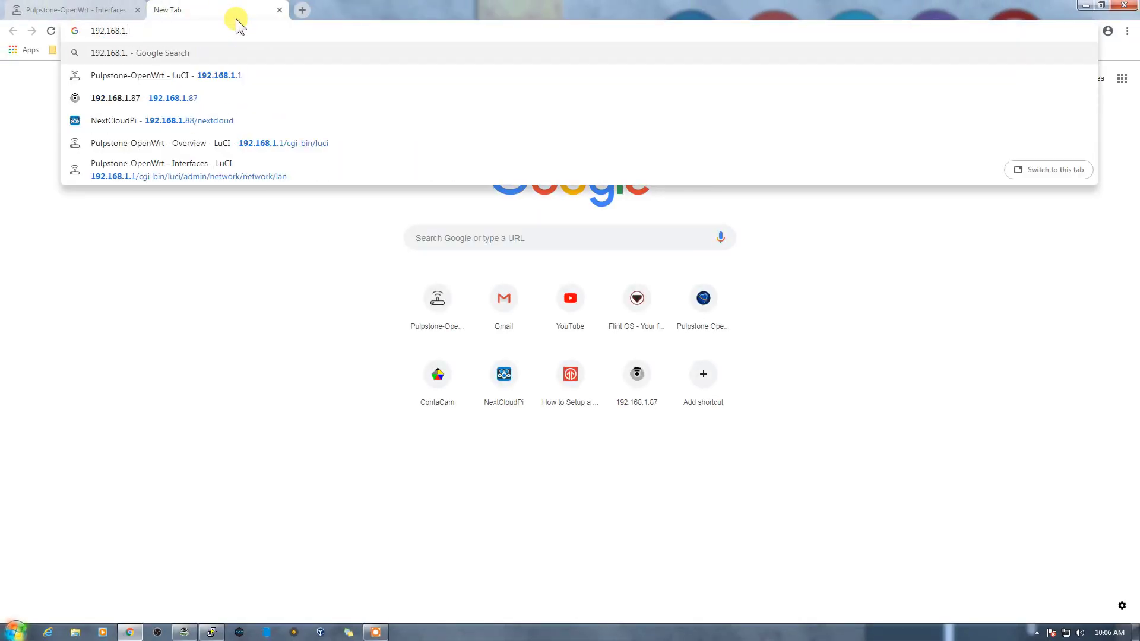
text(88)
key(Return)
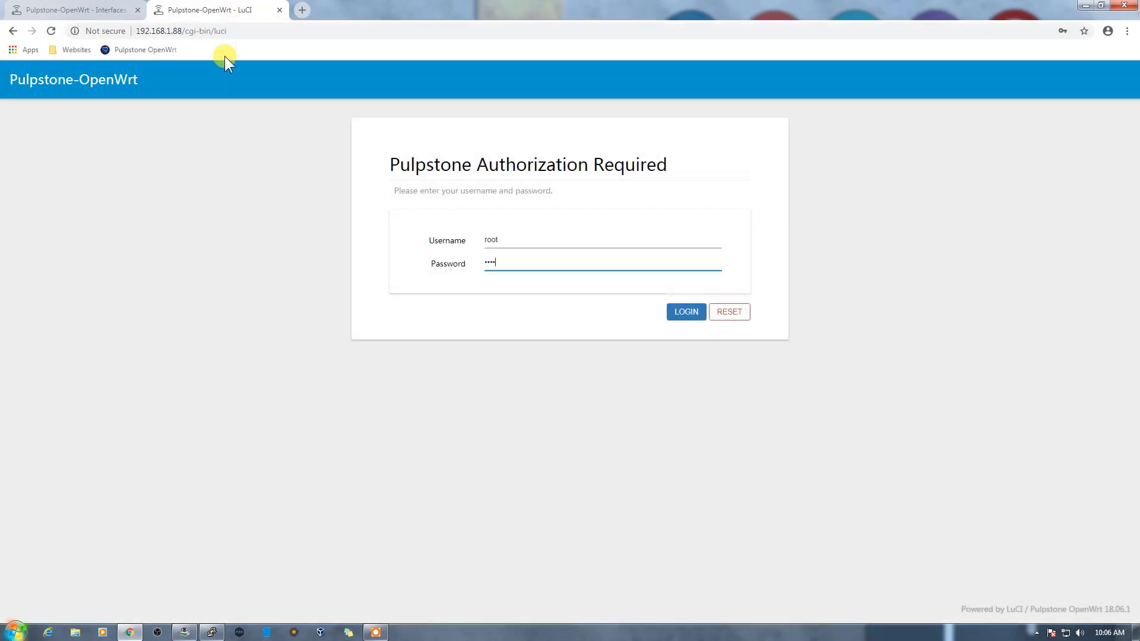
key(Return)
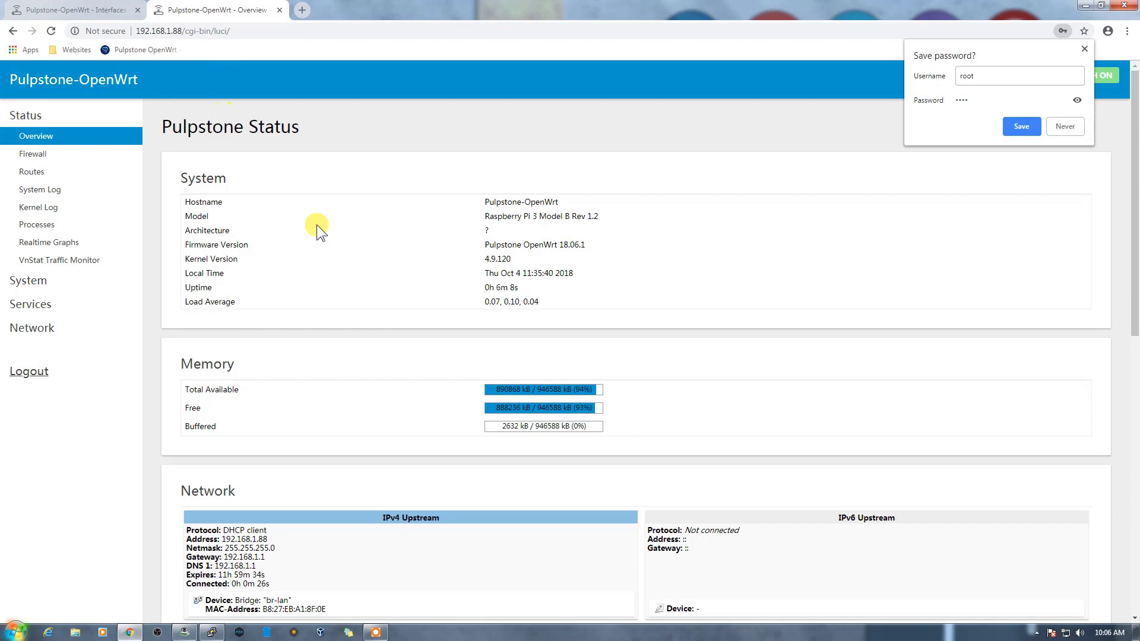
Step: Check that the LAN interface's protocol is DHCP client, then view the Wireless Overview
click(56, 329)
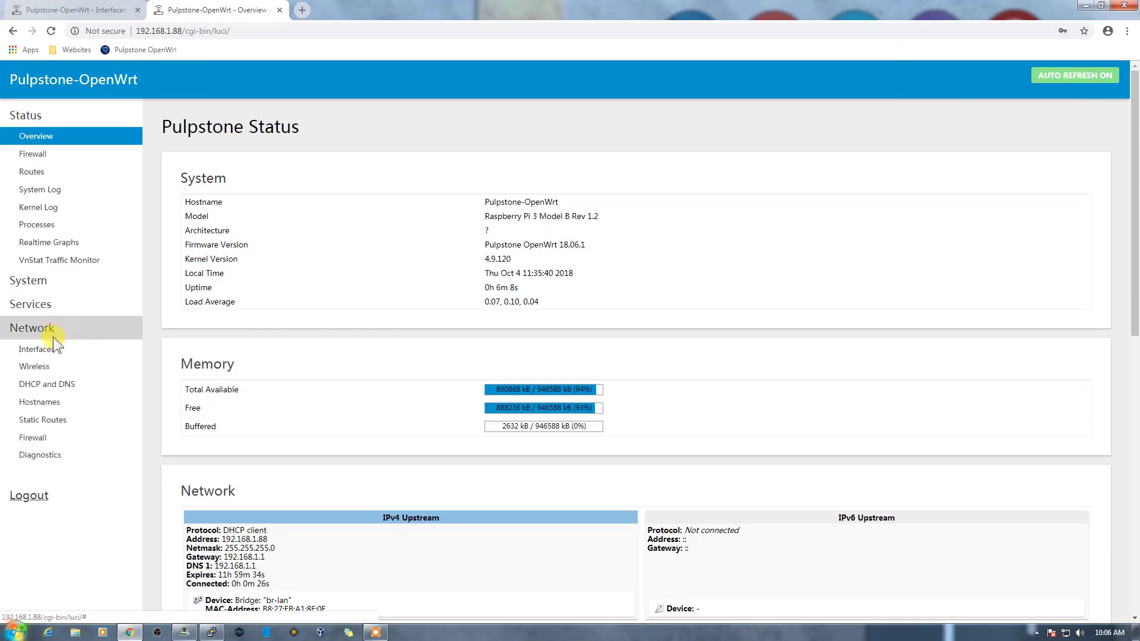
click(50, 347)
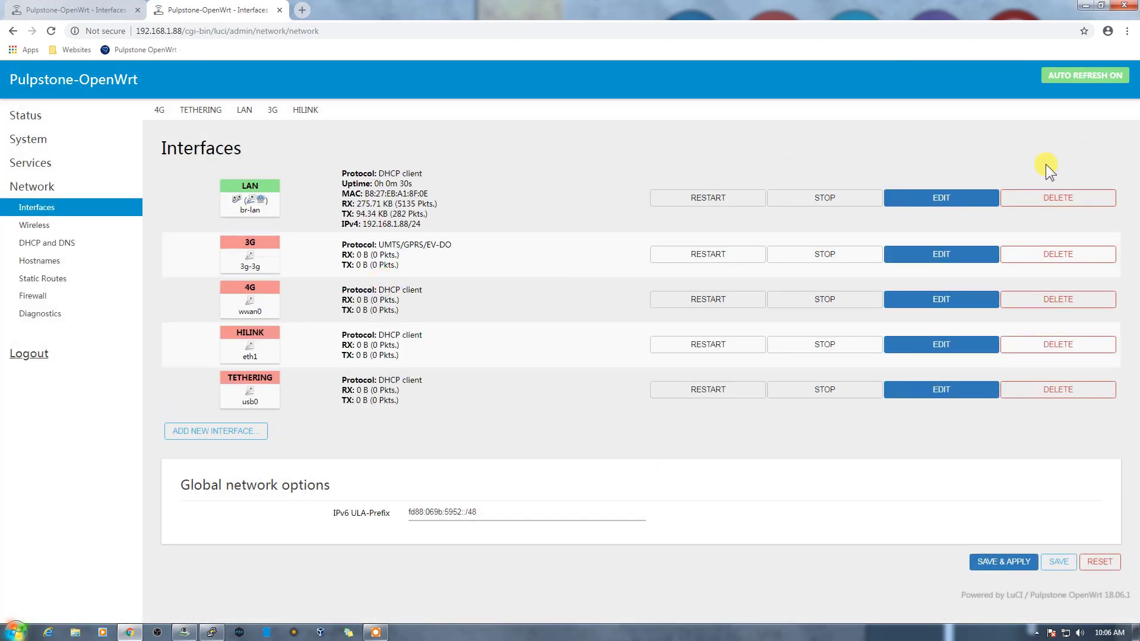
click(936, 194)
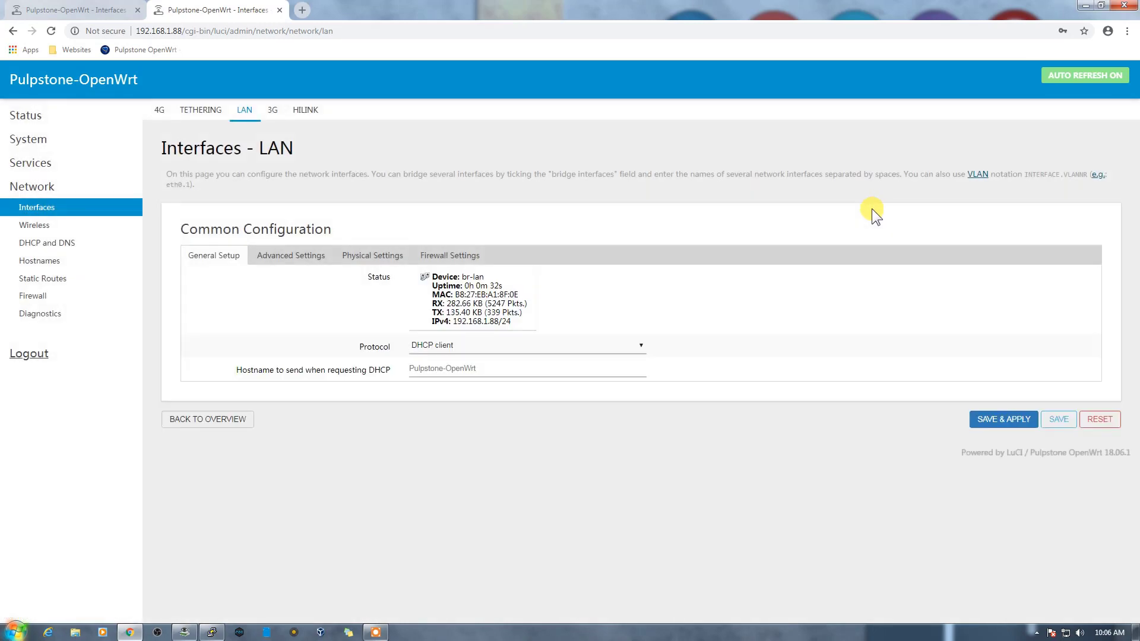
click(34, 227)
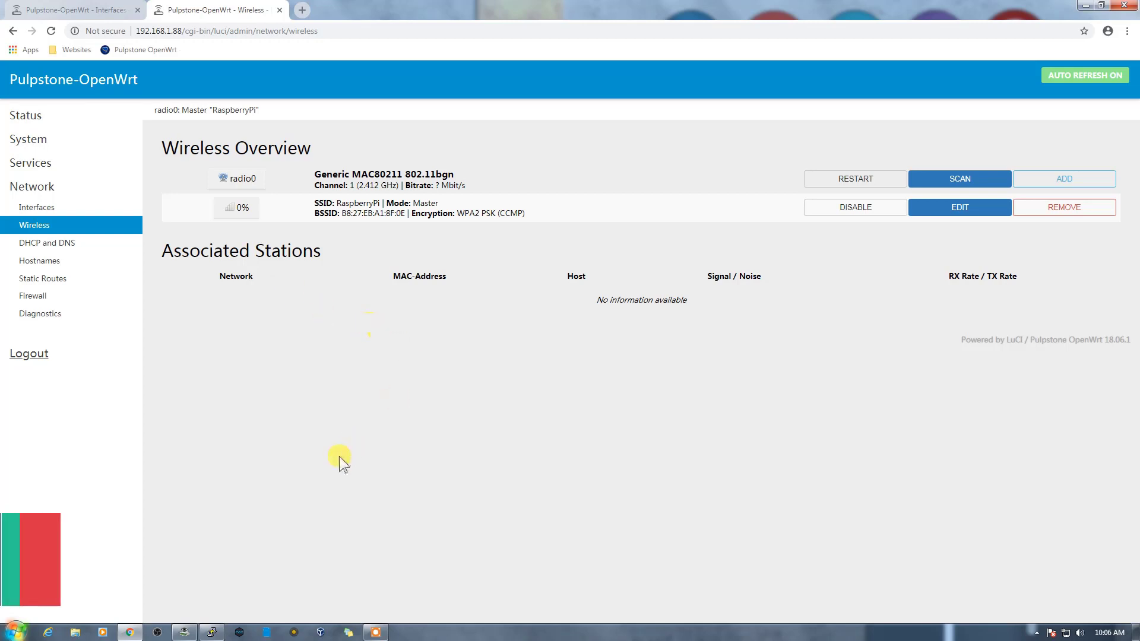
Step: Restart the old PuTTY SSH session and abandon the connection to the old address
click(225, 627)
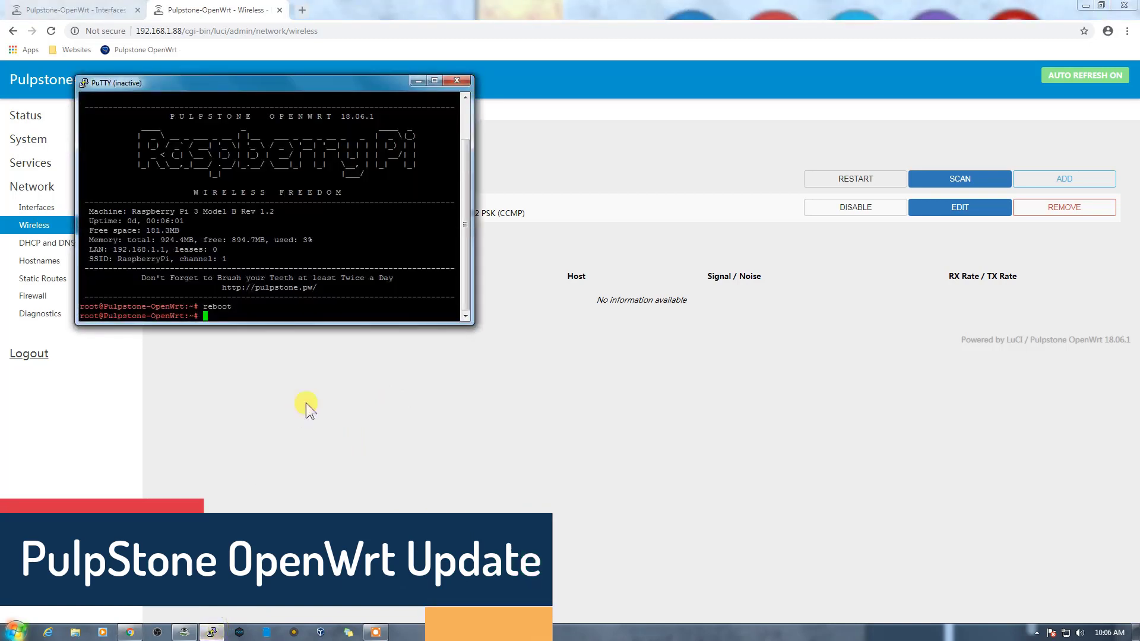
right_click(127, 81)
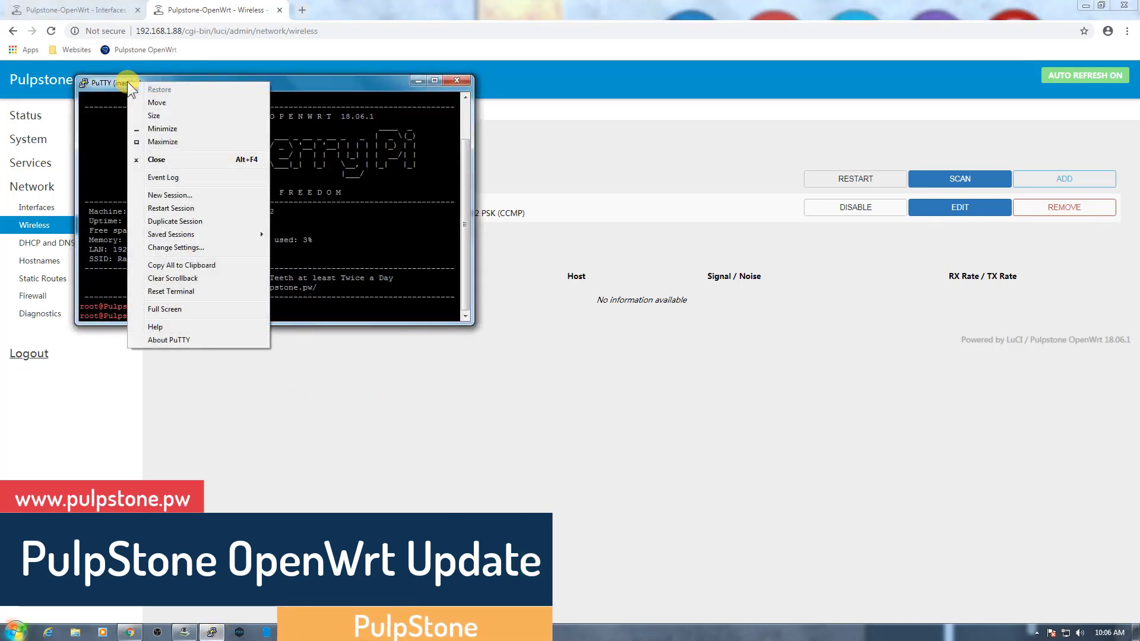
click(173, 208)
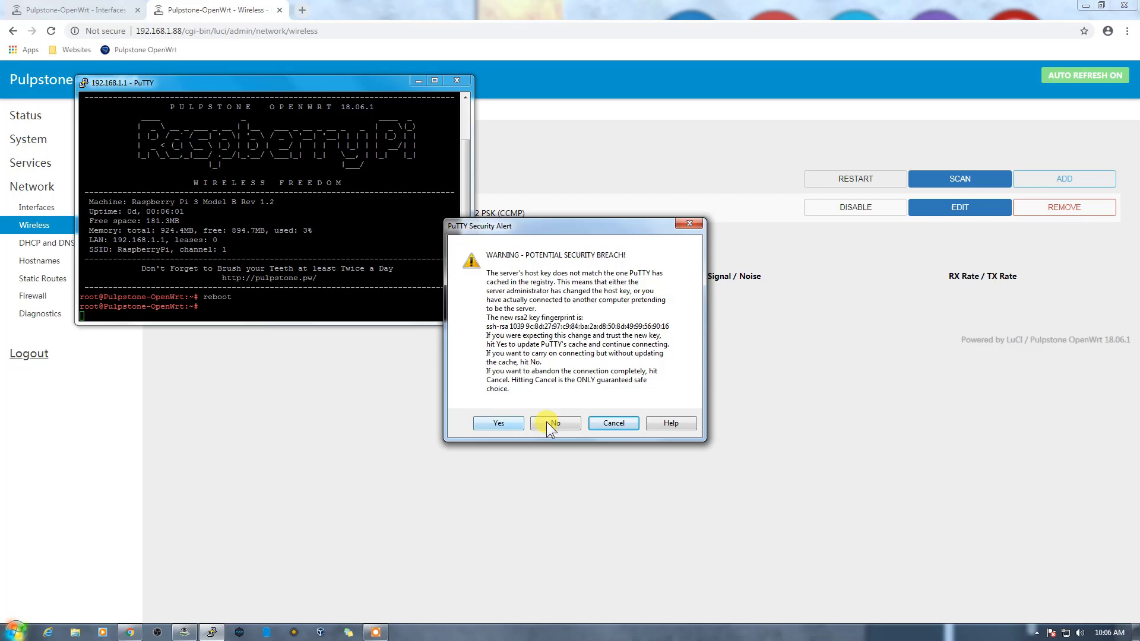
click(611, 421)
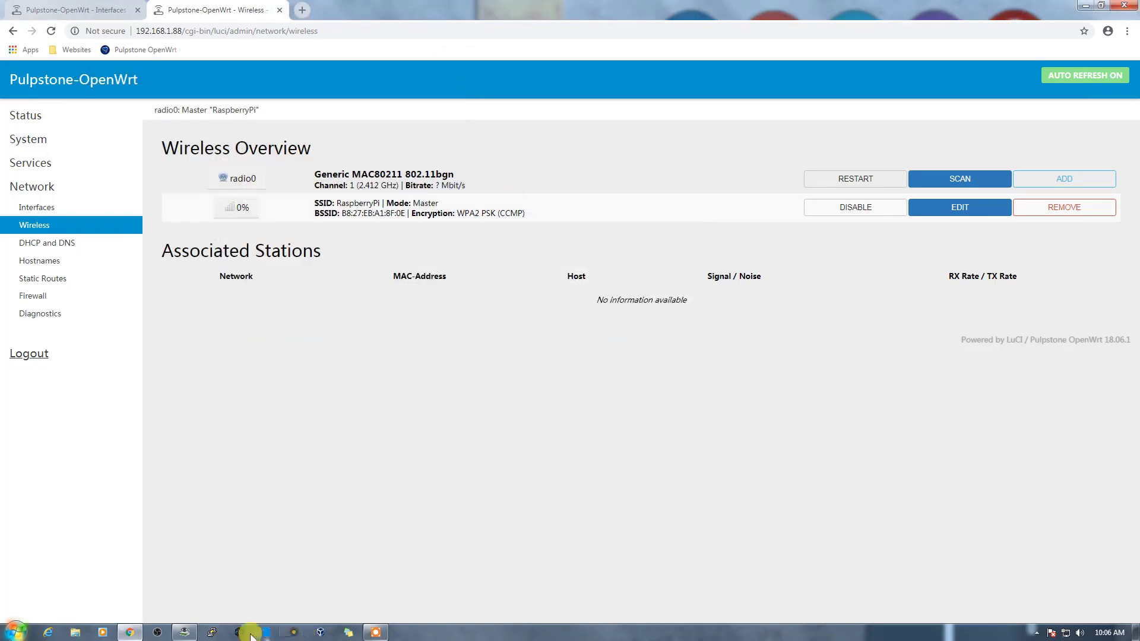
Step: Open a new SSH connection to 192.168.1.88 and accept the router's host key
click(212, 632)
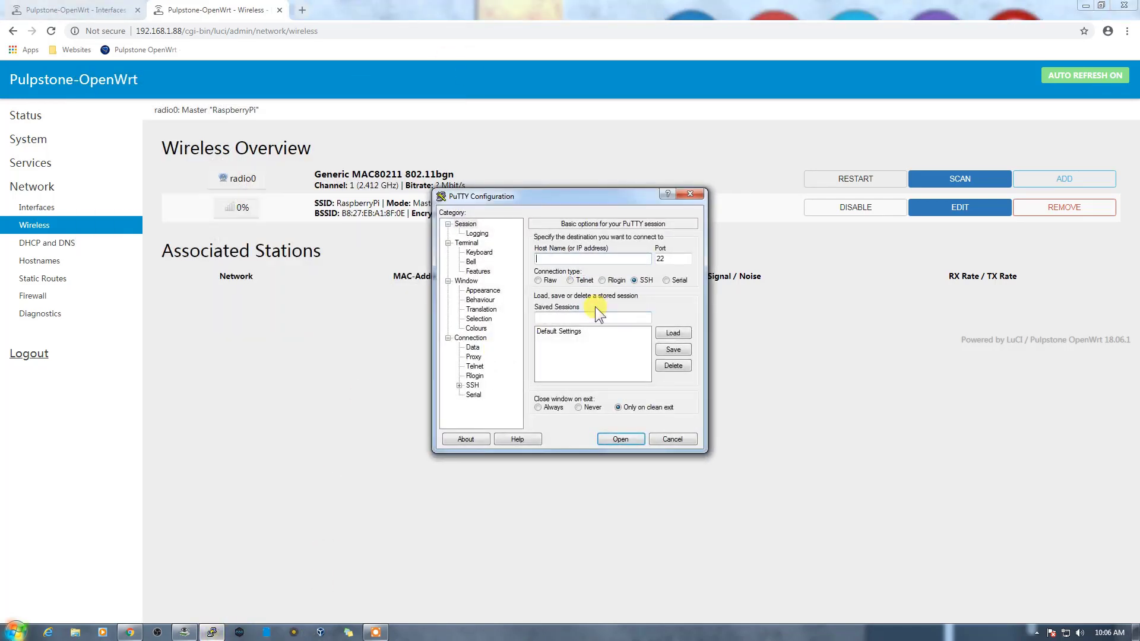
text(192.168.1.88)
key(Return)
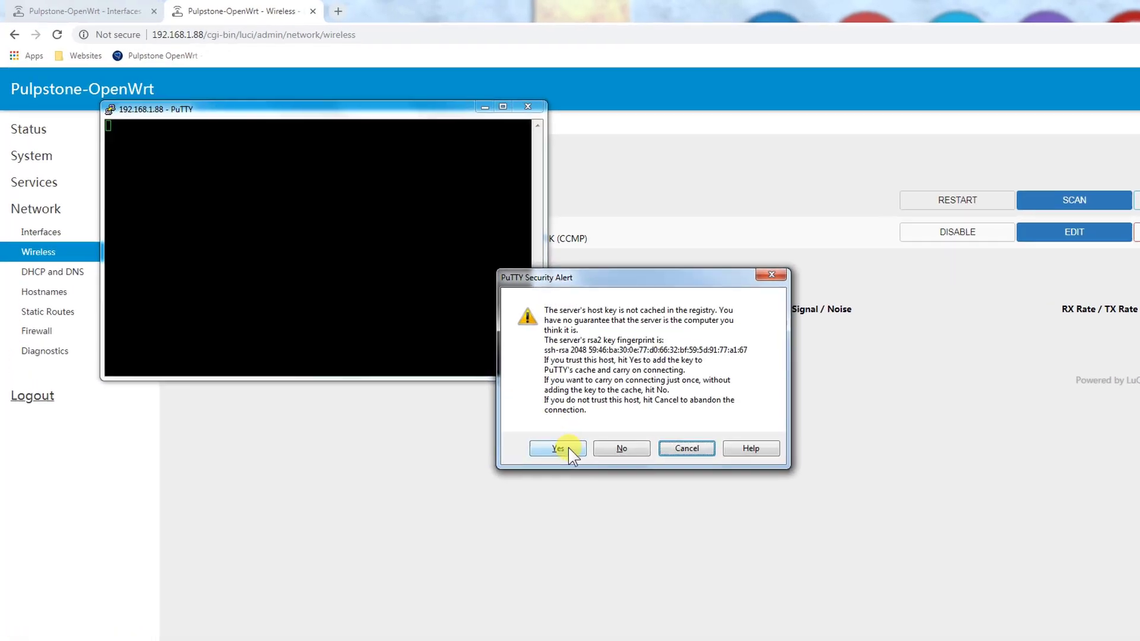
click(473, 402)
Step: Log in as root, run opkg update, and minimize the terminal
text(root)
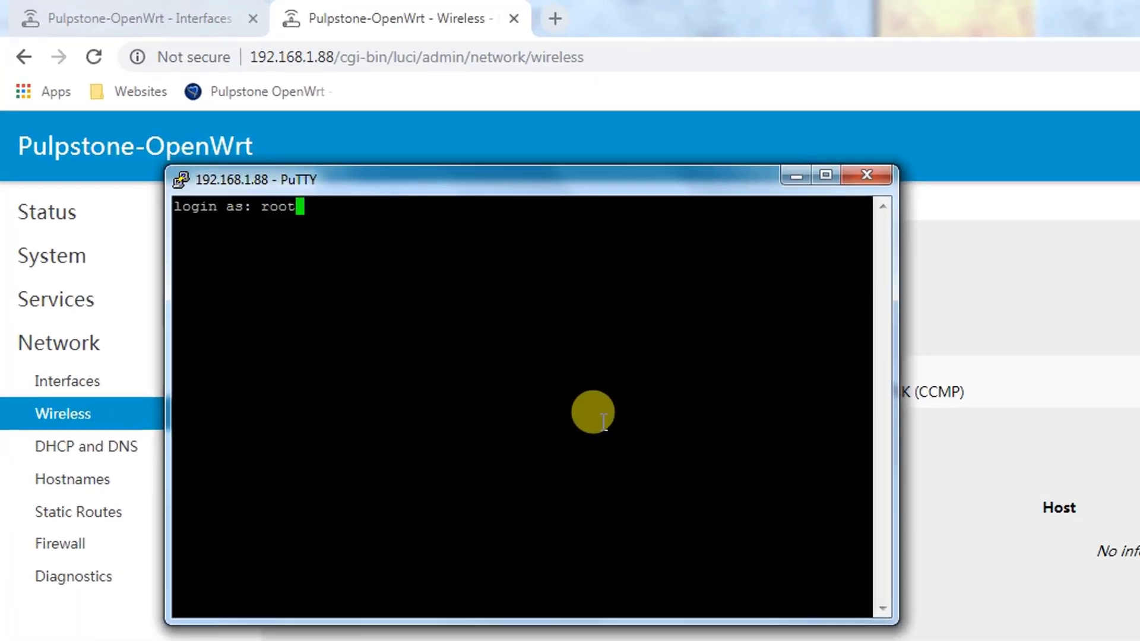
key(Return)
key(Return)
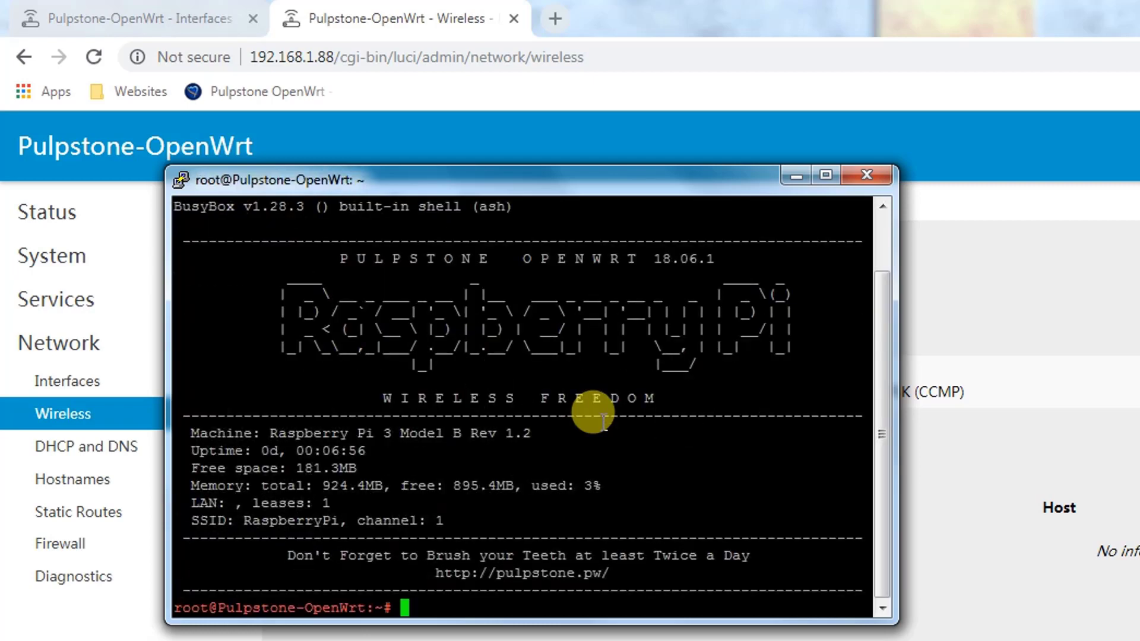
text(opkg update)
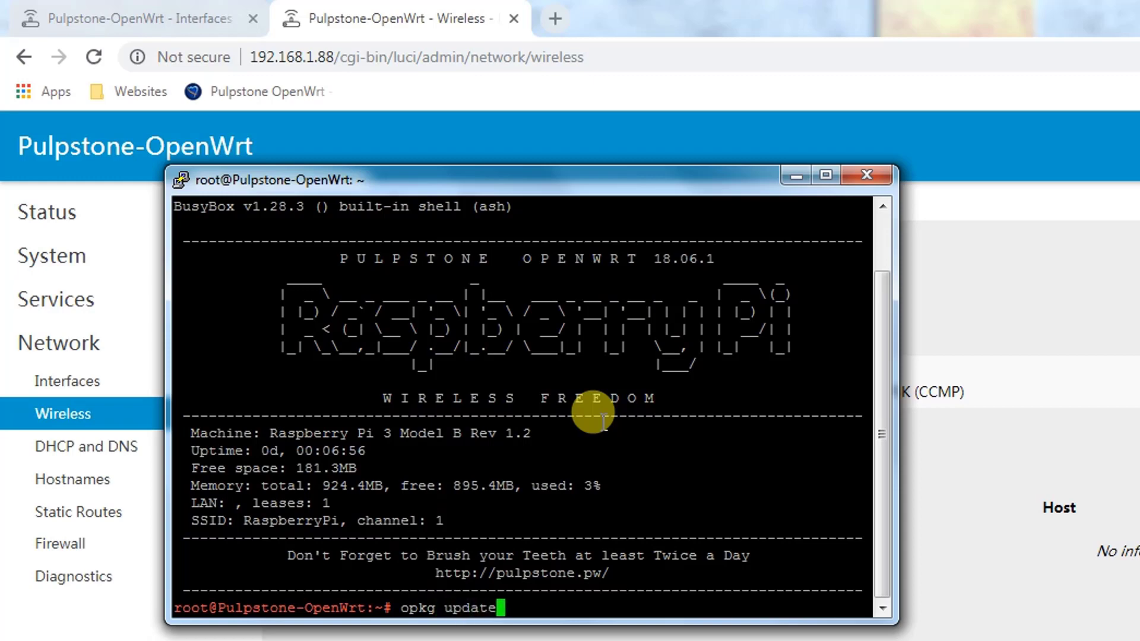
key(Return)
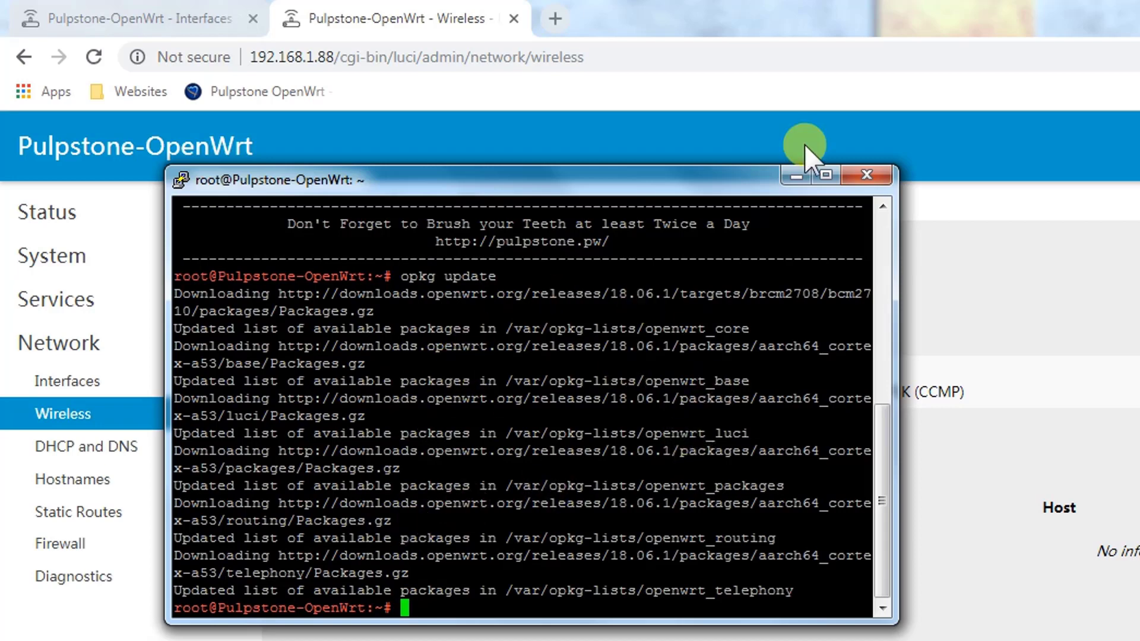
click(796, 176)
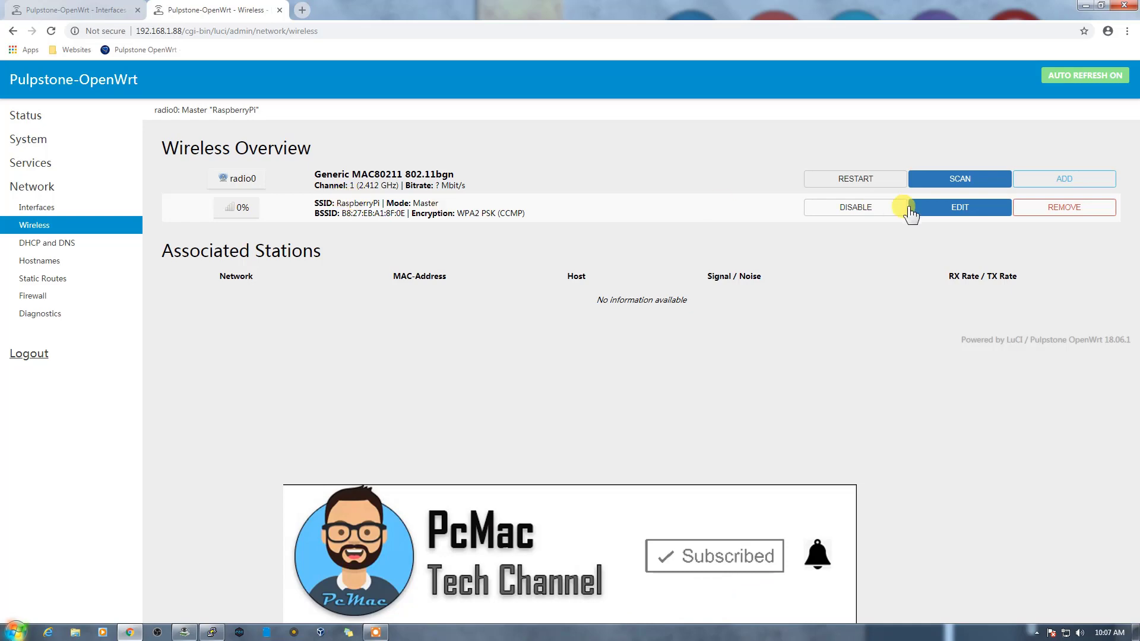
Step: Edit the RaspberryPi wireless network and view its Wireless Security settings (WPA2 PSK)
click(945, 211)
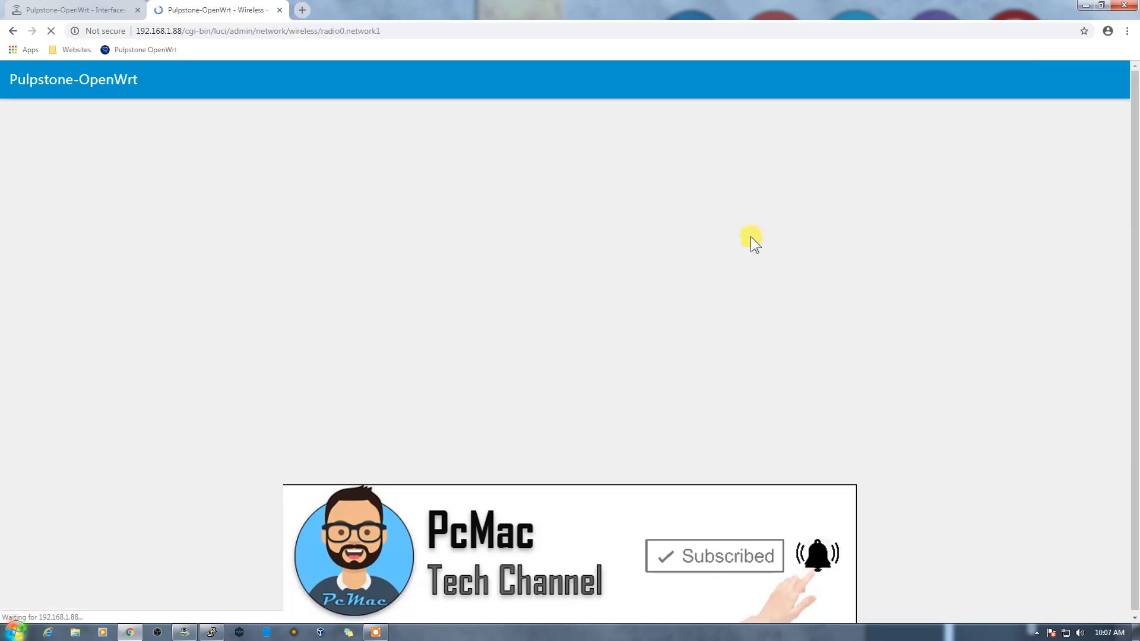
scroll(547, 347, down, 2)
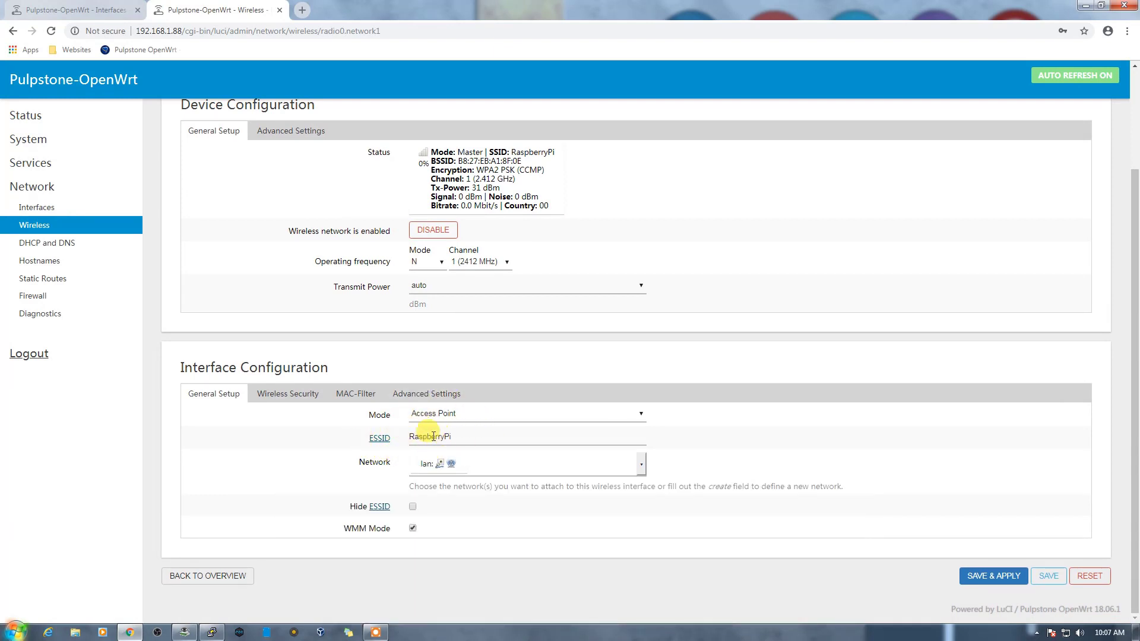
click(300, 401)
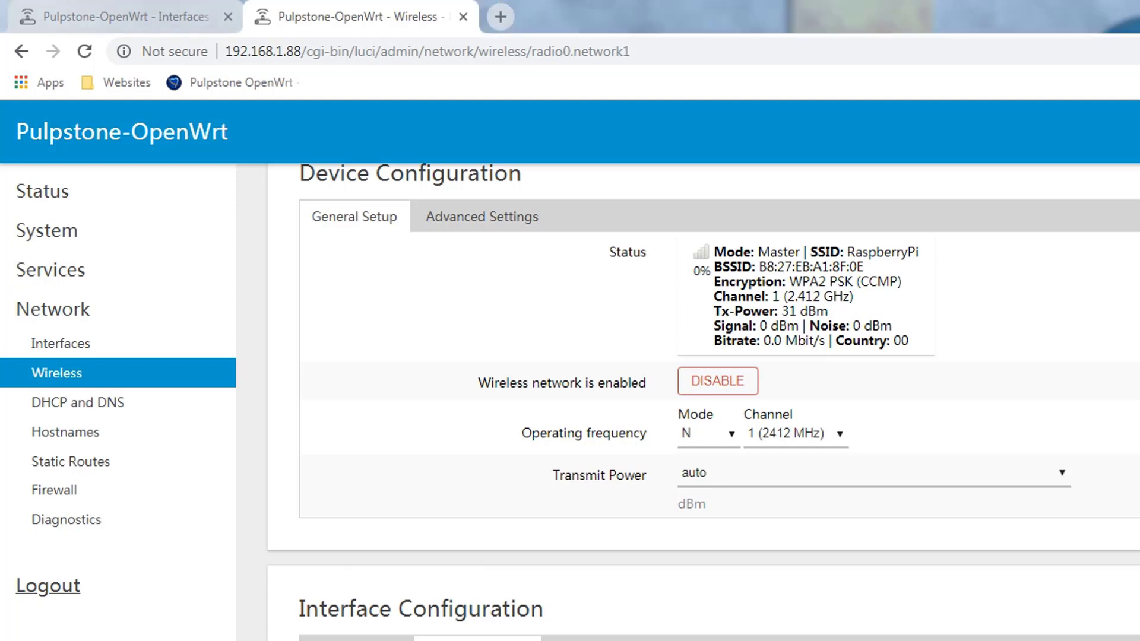
Step: Launch Project My Screen App from Start, then swipe down the phone's quick settings panel
click(15, 630)
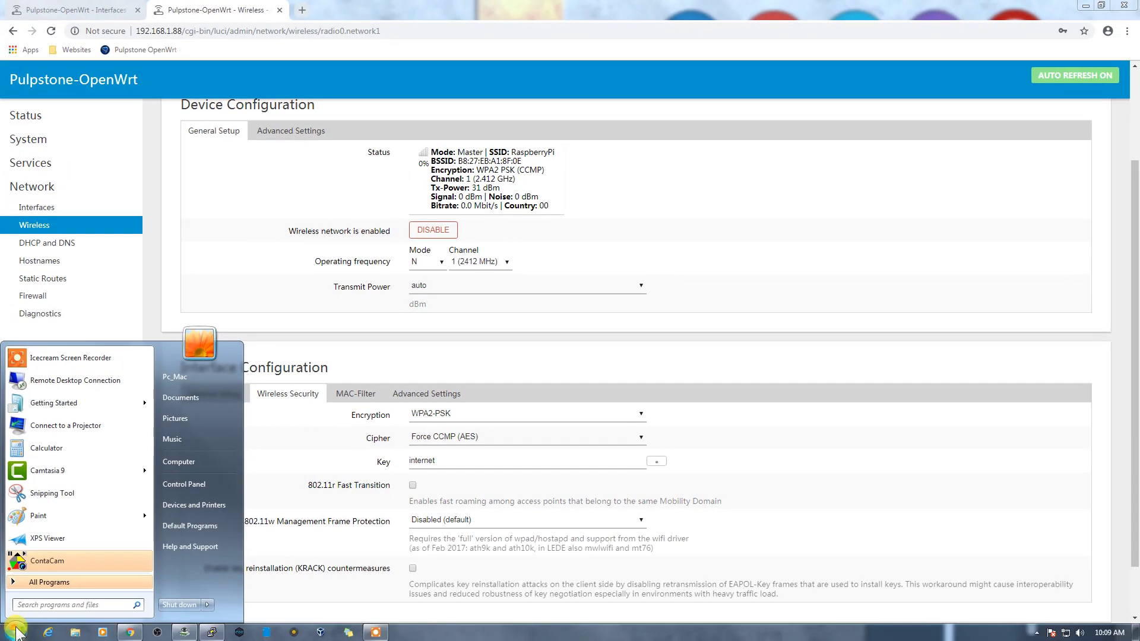
text(p)
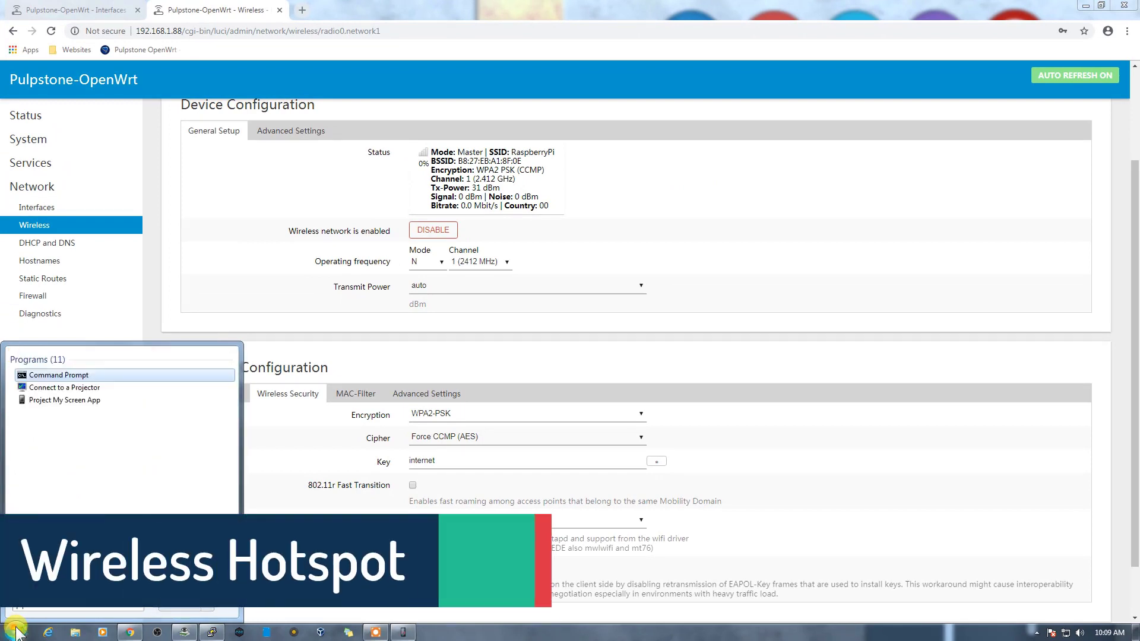
key(Down)
key(Down)
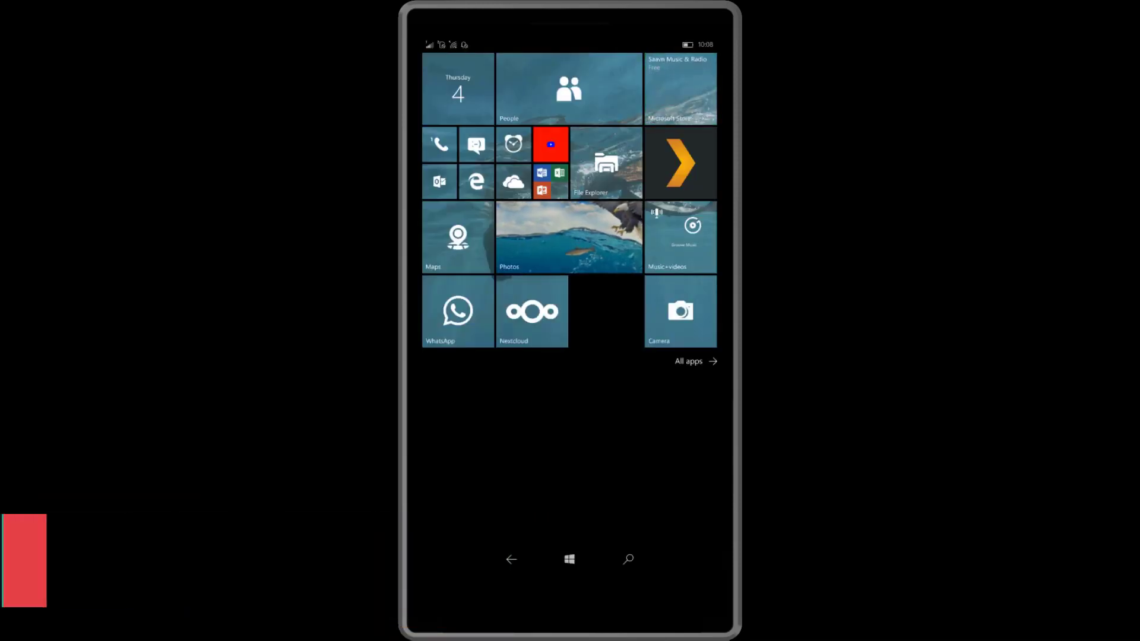
drag(620, 45, 619, 297)
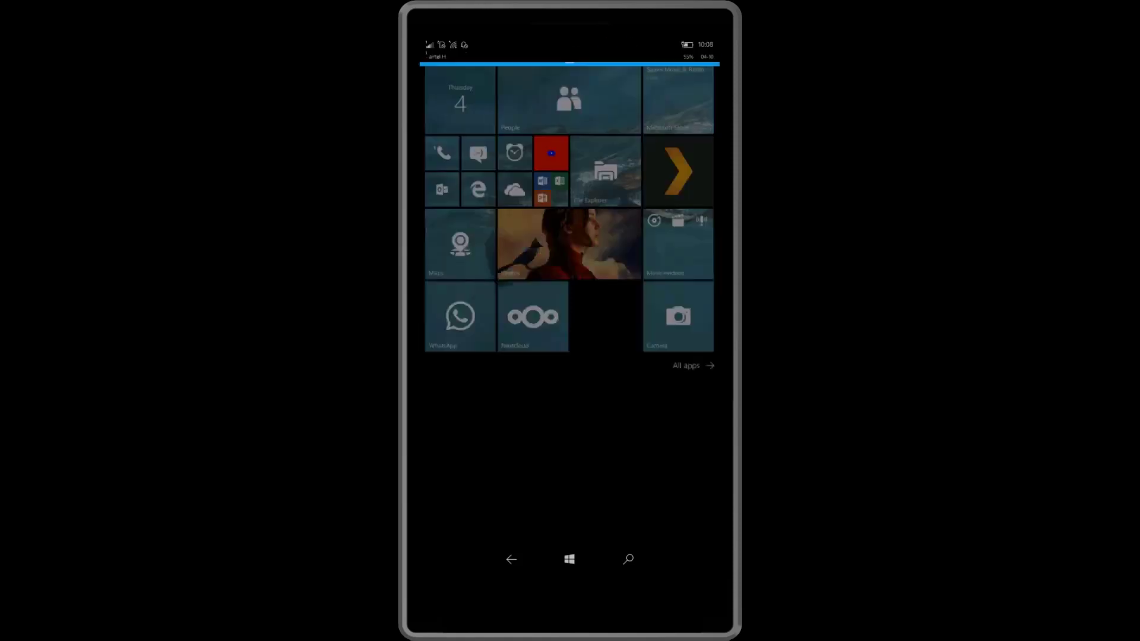
Step: Connect the phone to the RaspberryPi Wi-Fi using its network security key, then go to Start
click(514, 87)
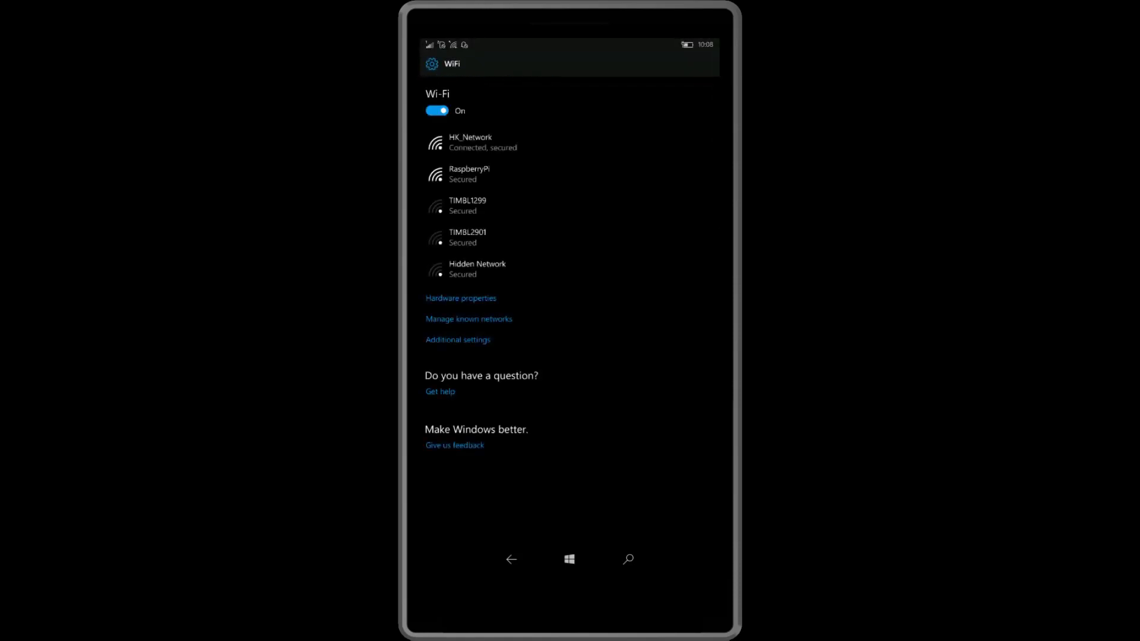
click(469, 173)
click(630, 224)
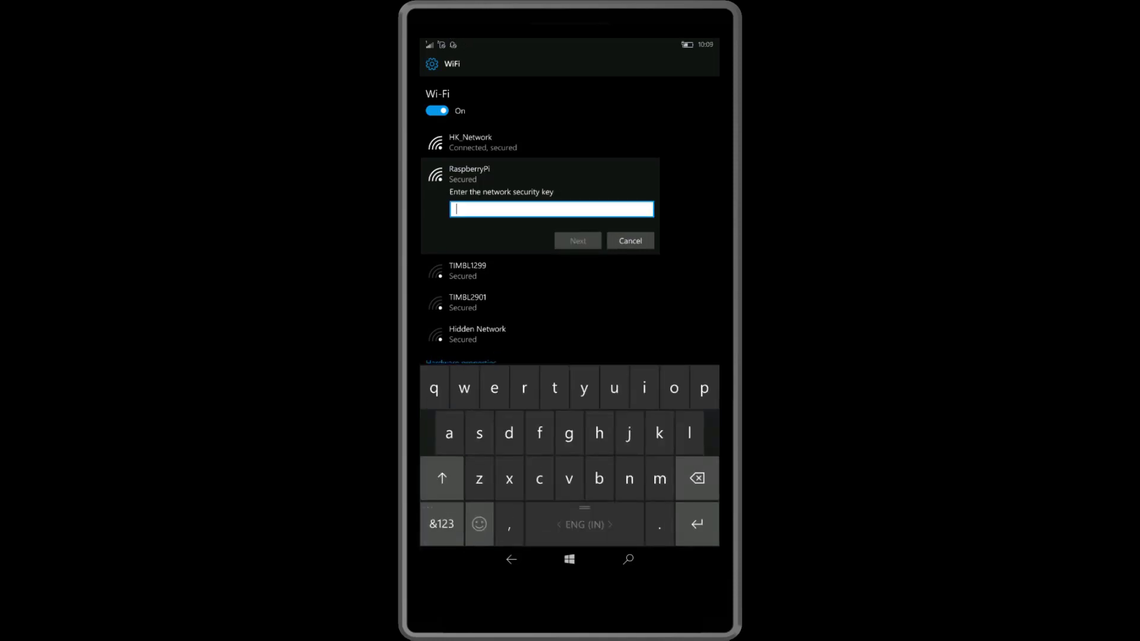
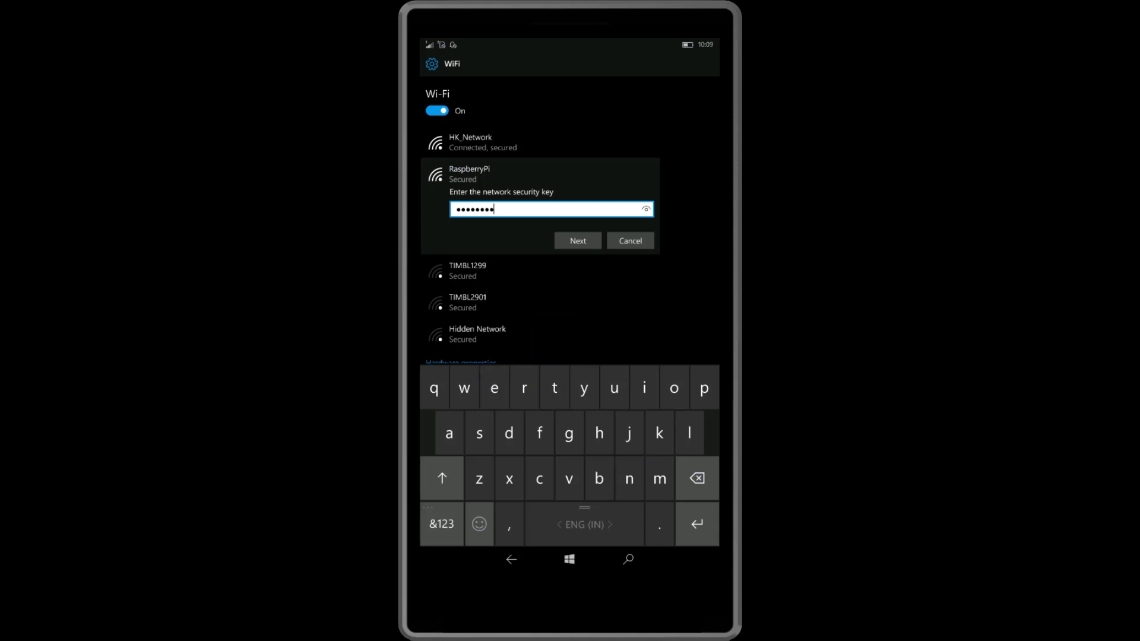
click(578, 240)
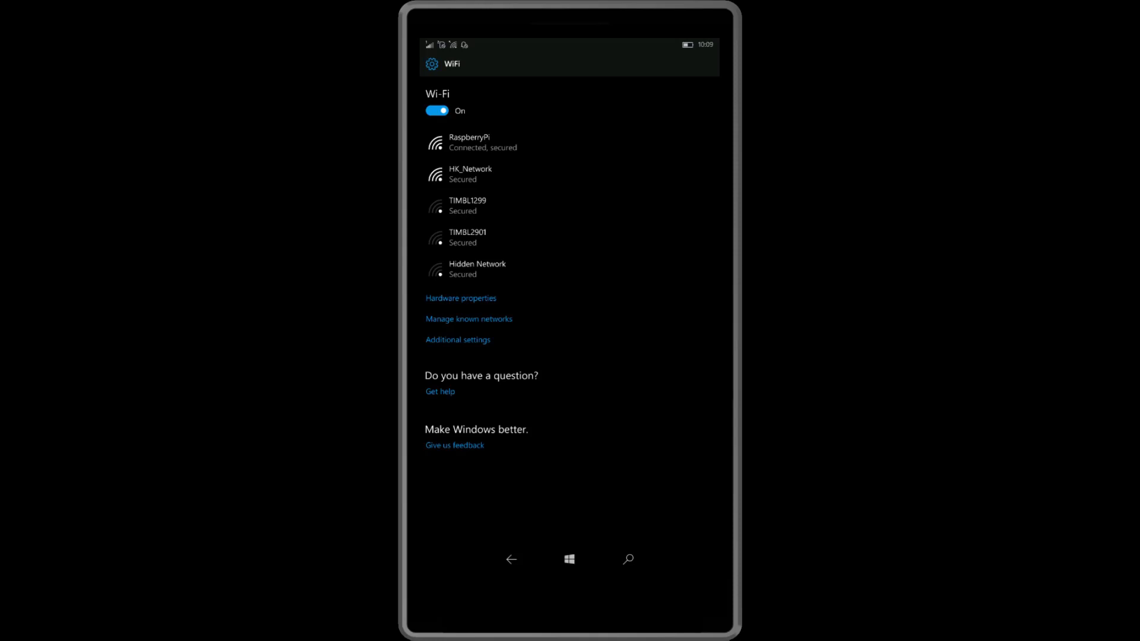
key(super)
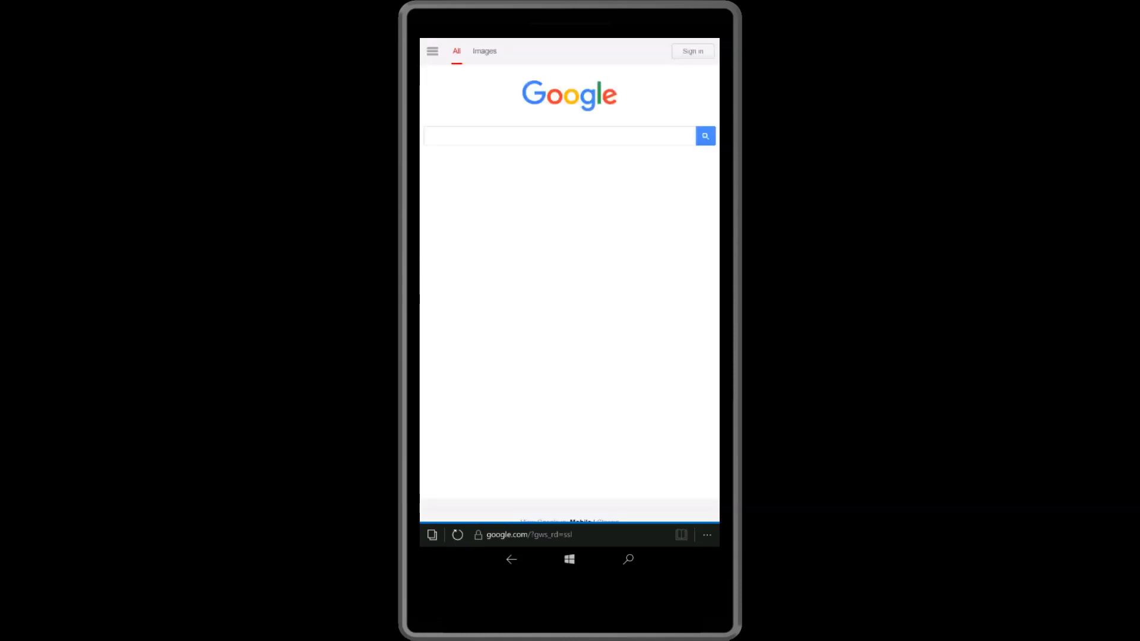
Step: Load youtube.com in the phone's Edge browser
click(494, 535)
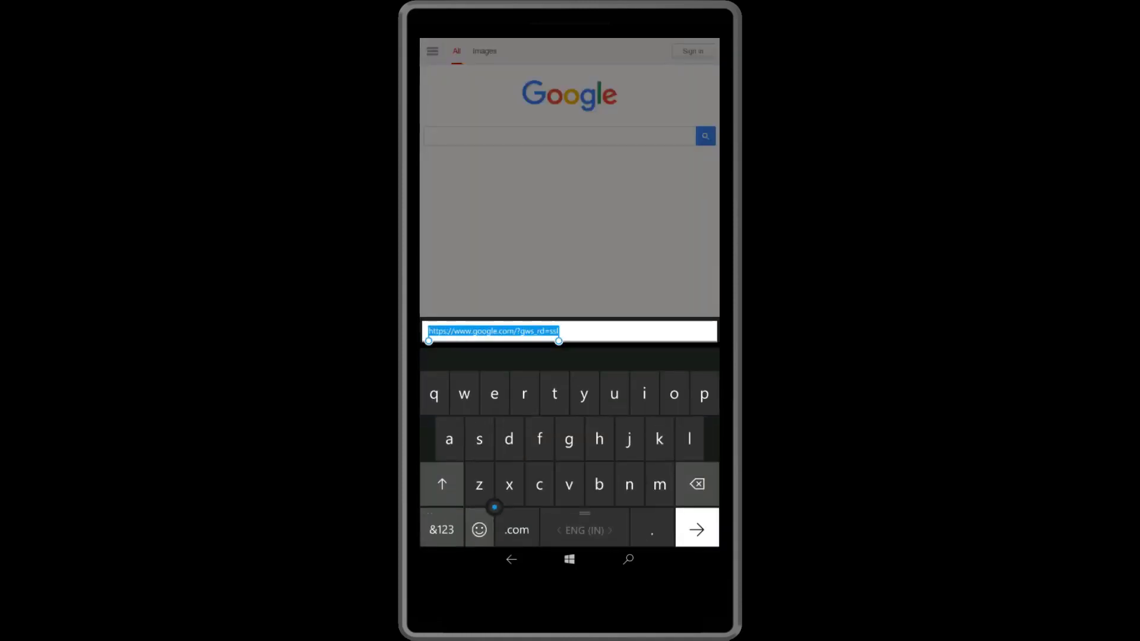
text(youtube.com/)
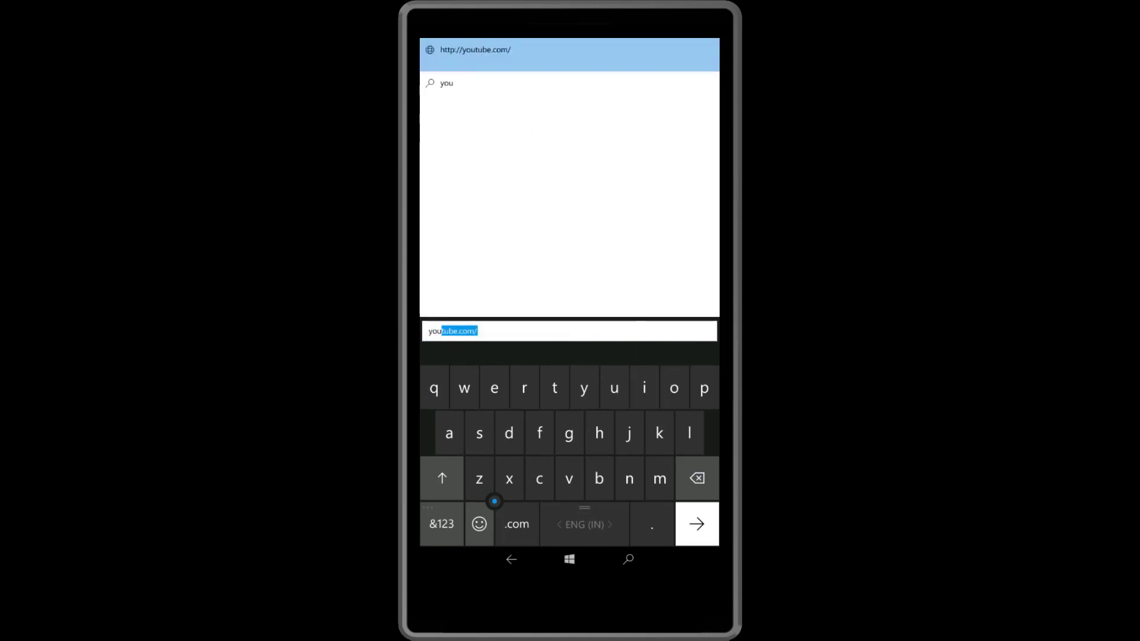
key(Return)
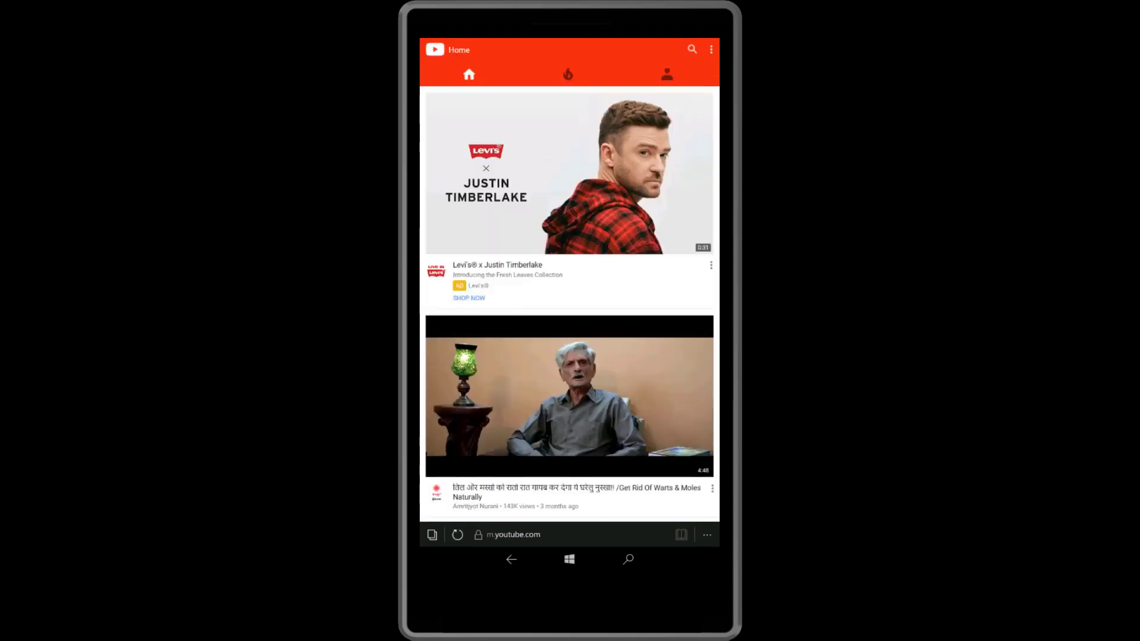
Step: Search YouTube for 'pcmac24x7' and scroll through the results
click(692, 49)
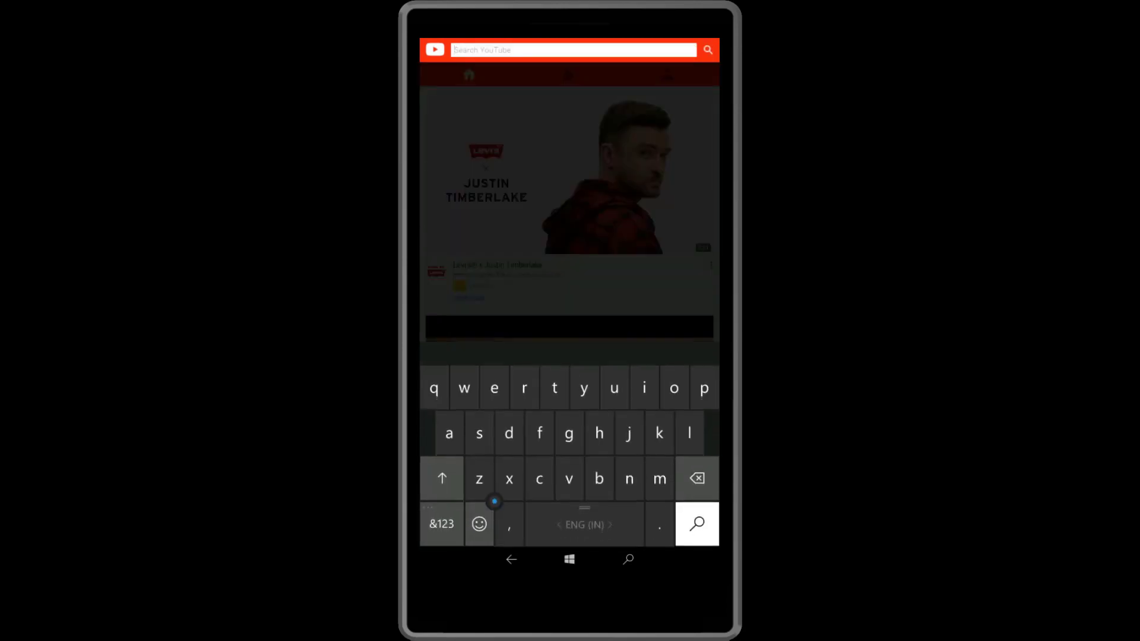
text(pcmac)
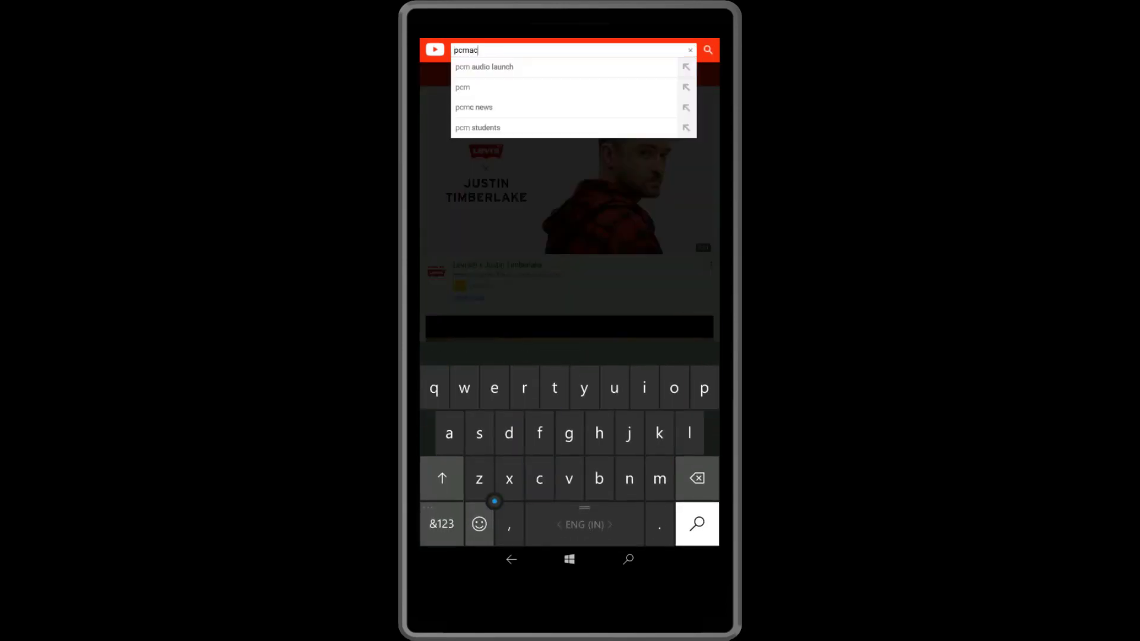
click(441, 524)
text(24)
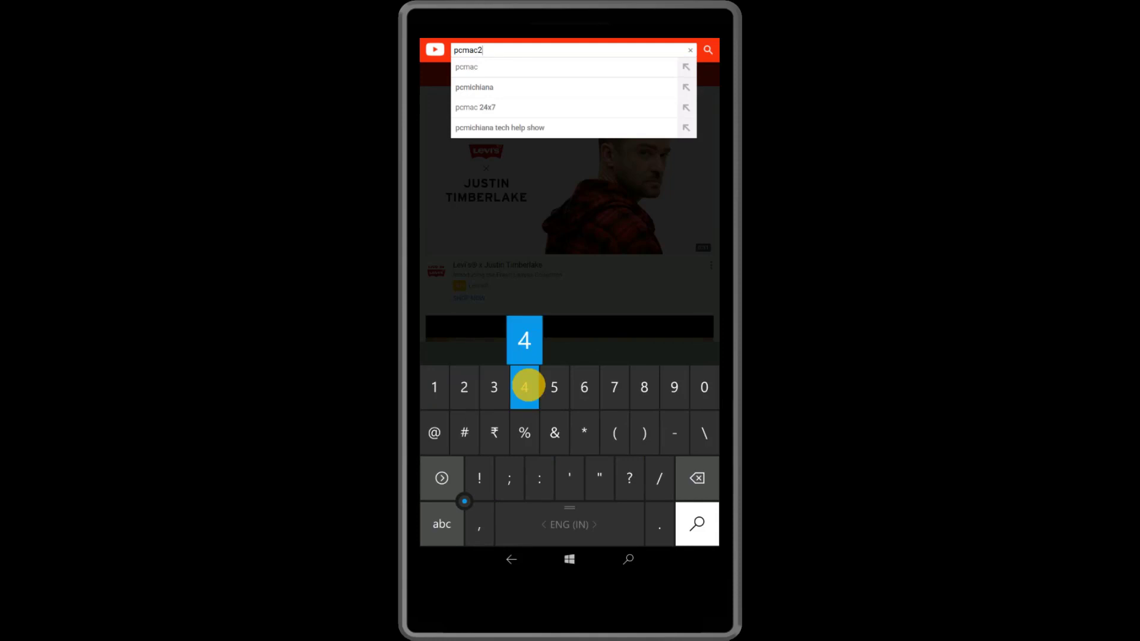
click(441, 524)
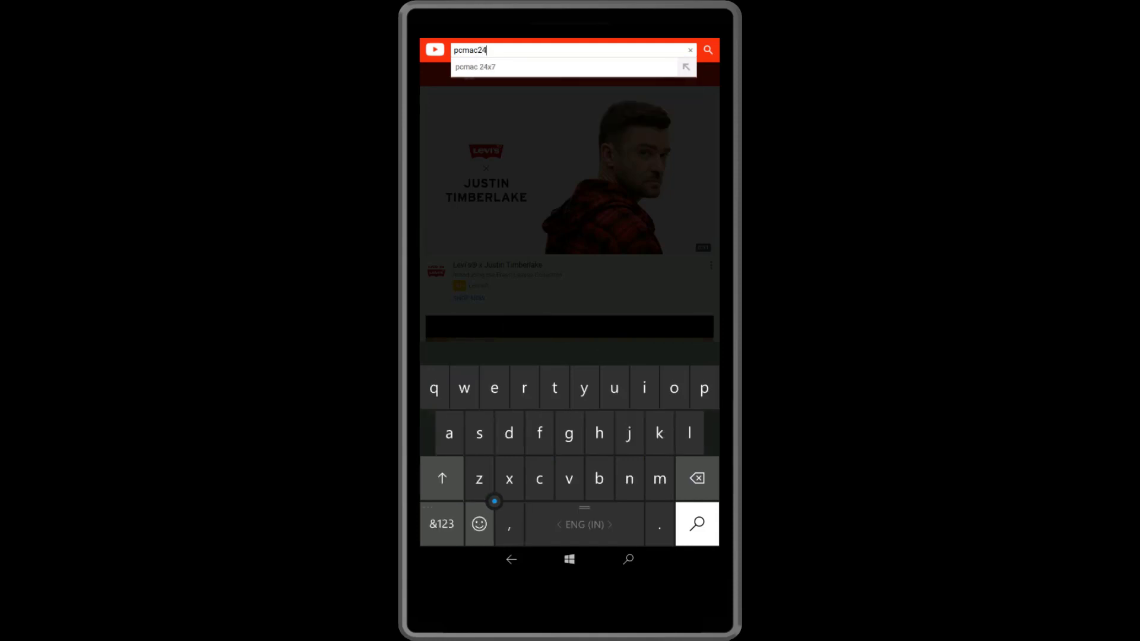
text(x)
click(441, 523)
text(7)
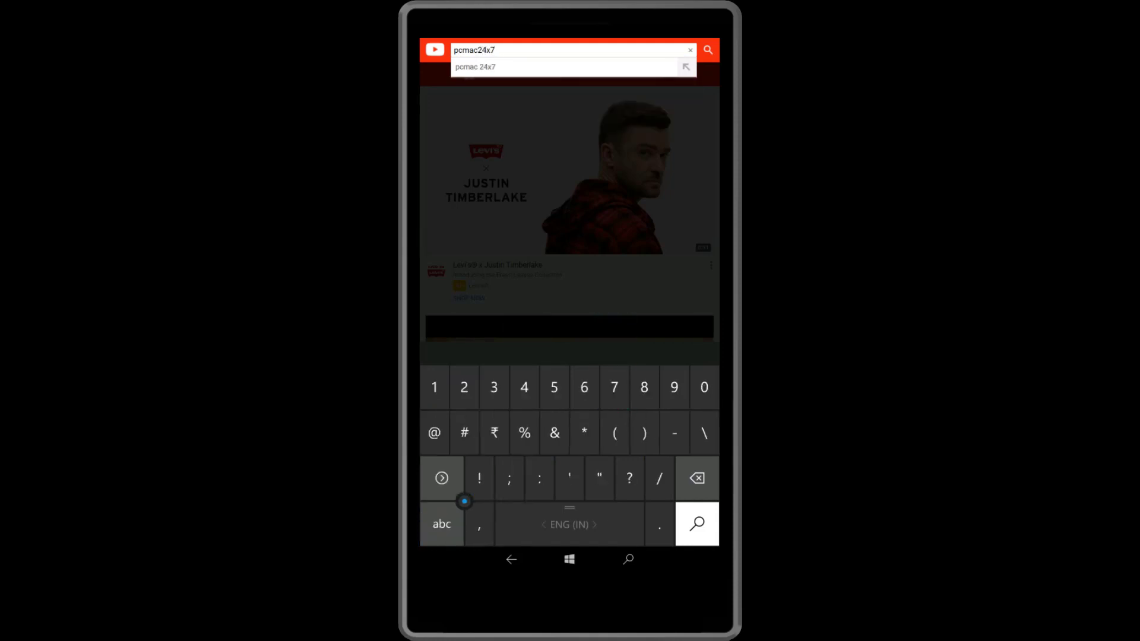
key(Return)
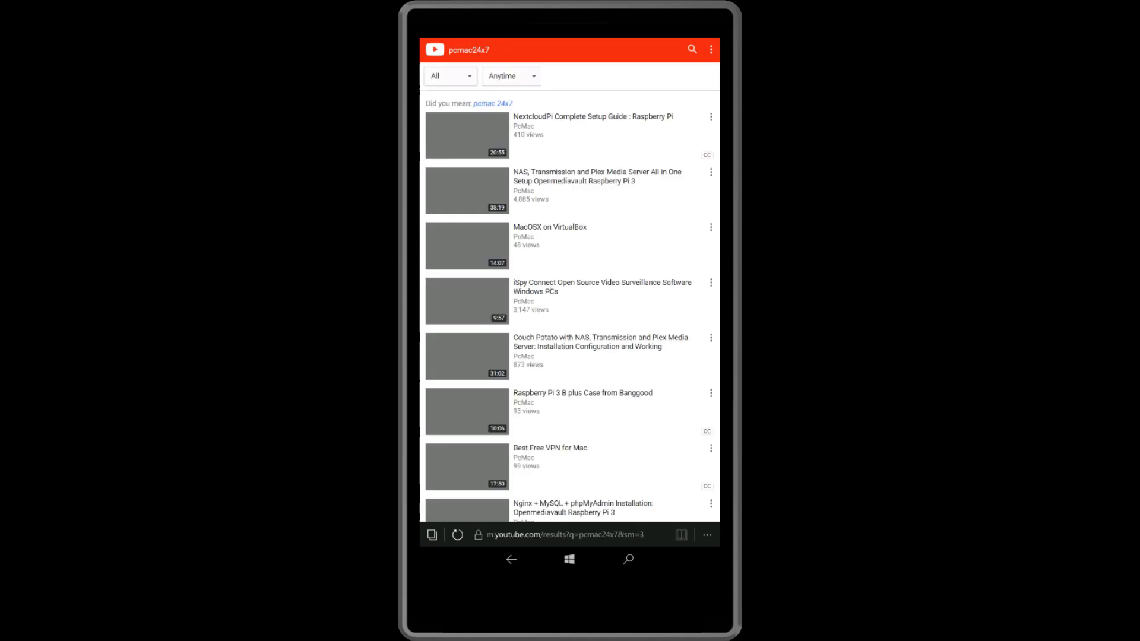
scroll(629, 440, down, 15)
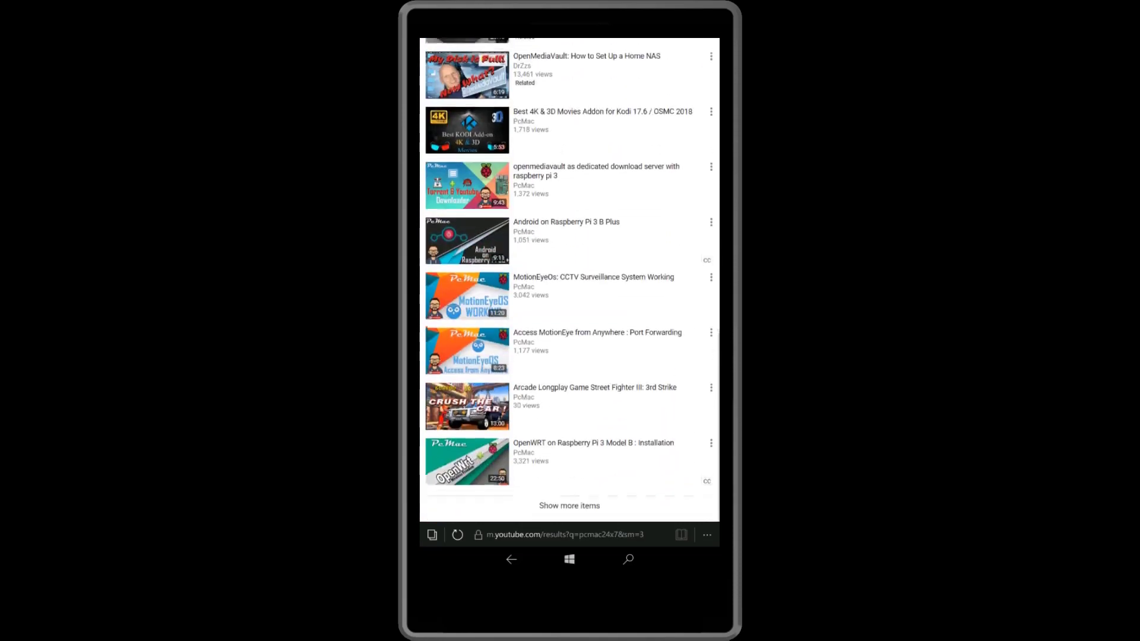
scroll(612, 459, up, 15)
scroll(569, 279, down, 15)
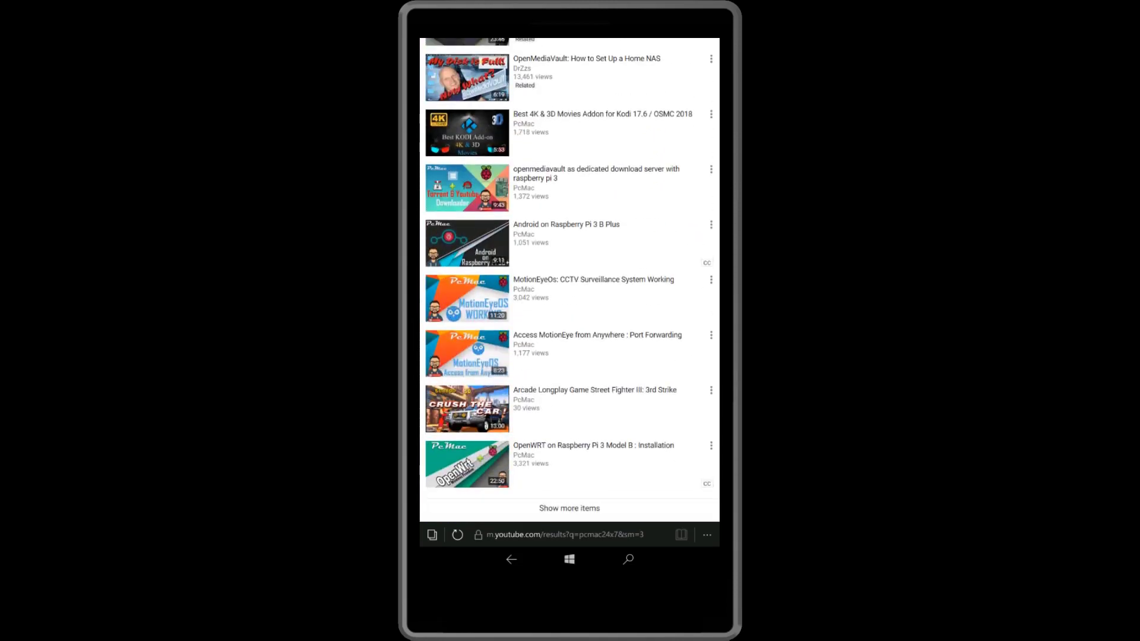
Step: Window the phone projection, move it aside, and reload Network > Wireless to see the phone associated
key(Escape)
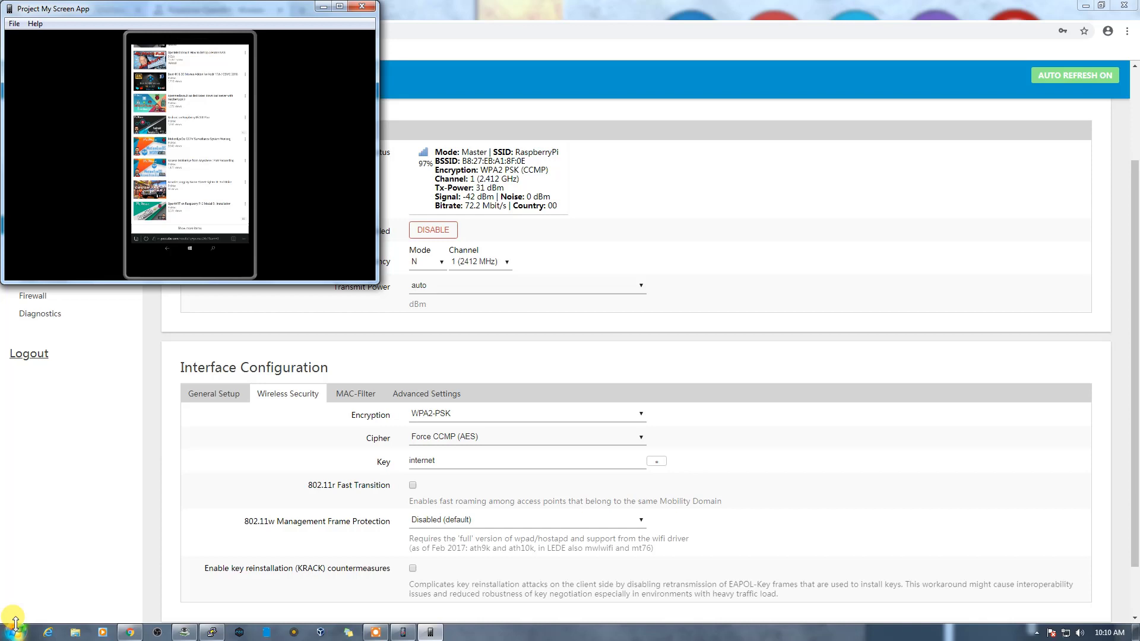
drag(224, 9, 642, 361)
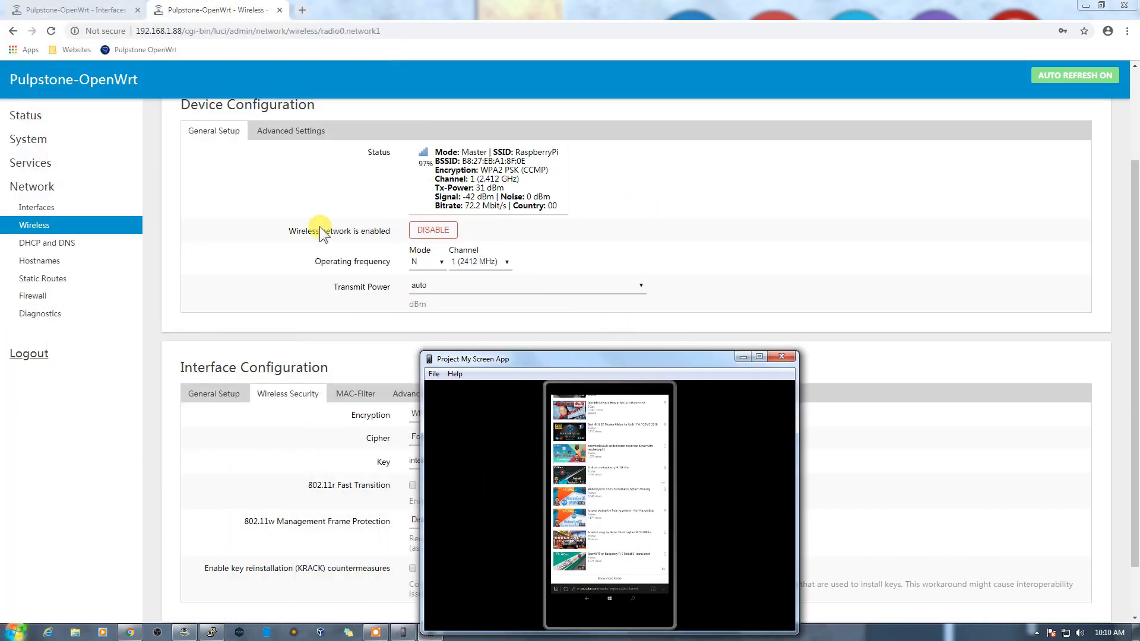
click(44, 224)
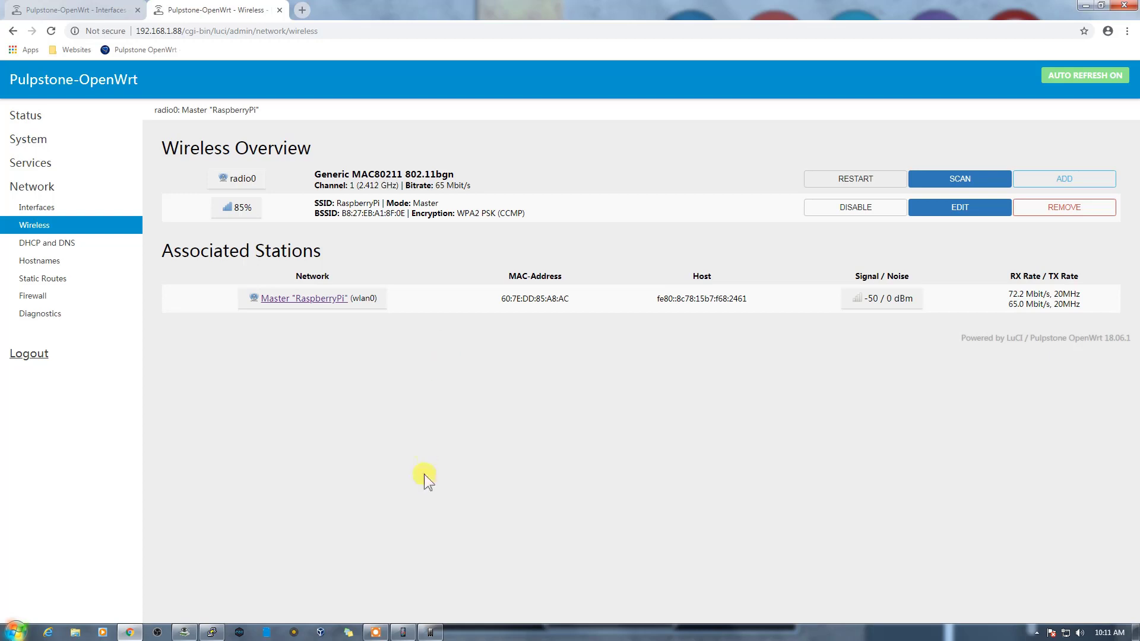
Step: Bring the Project My Screen App window back in front of LuCI
click(431, 632)
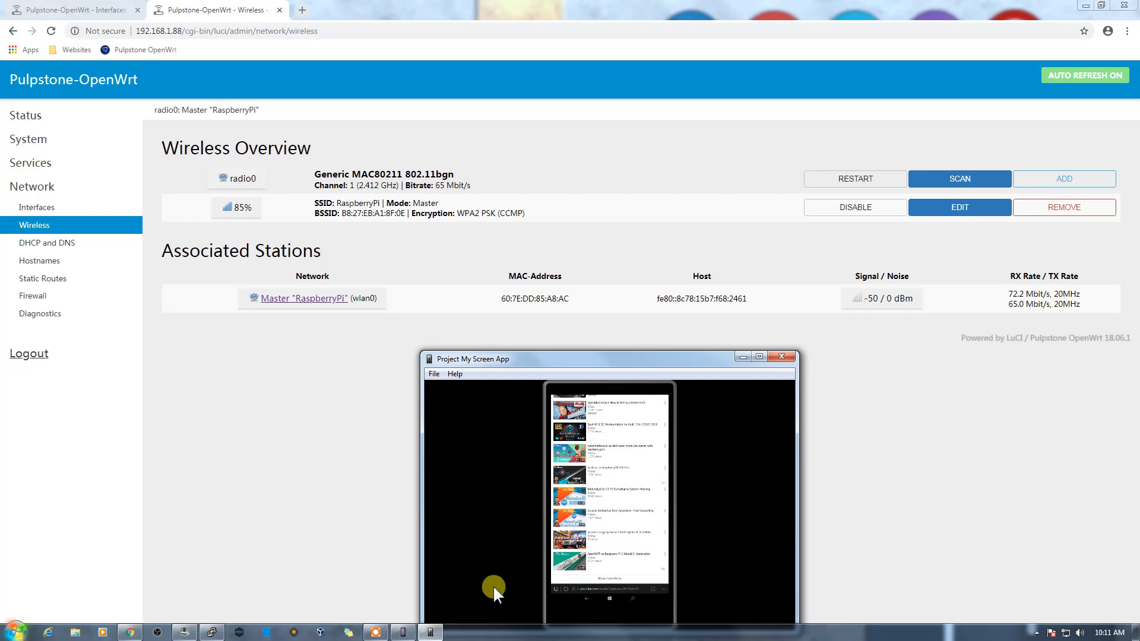